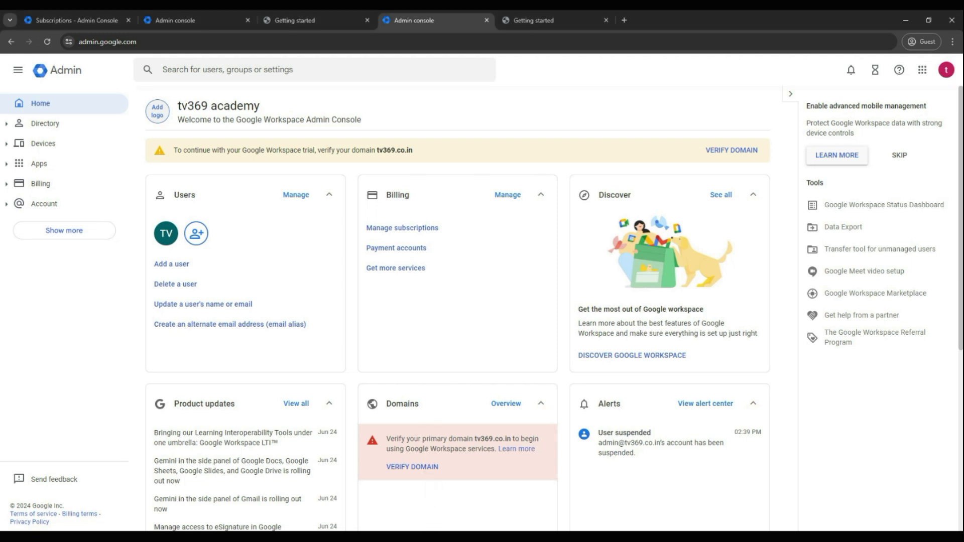
- Start protecting the tv369.co.in domain and proceed to the stage for adding the verification record
left_click(732, 150)
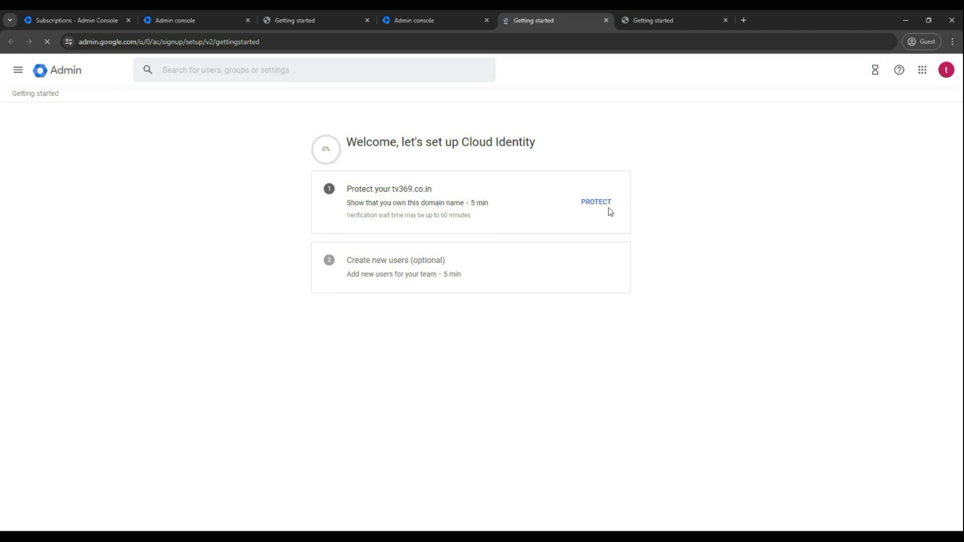
left_click(597, 203)
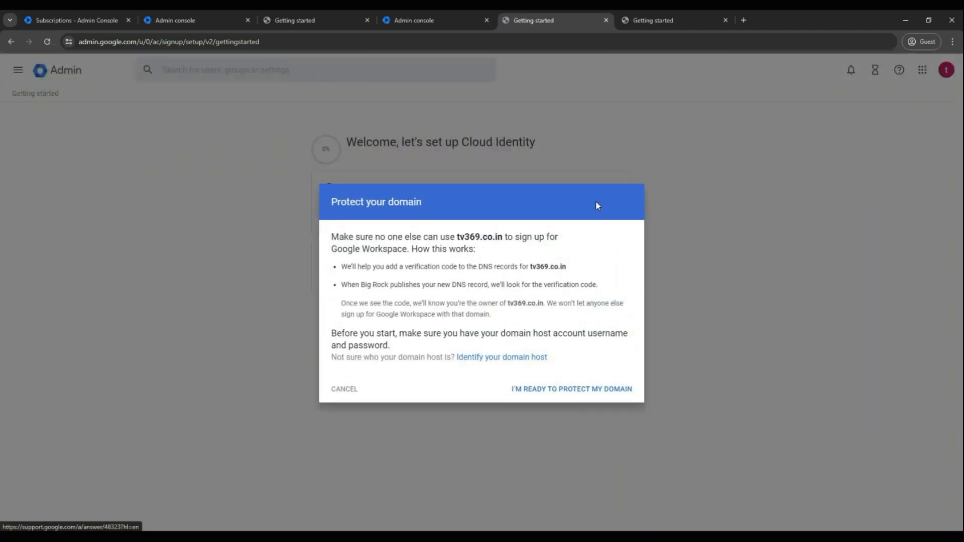
left_click(587, 391)
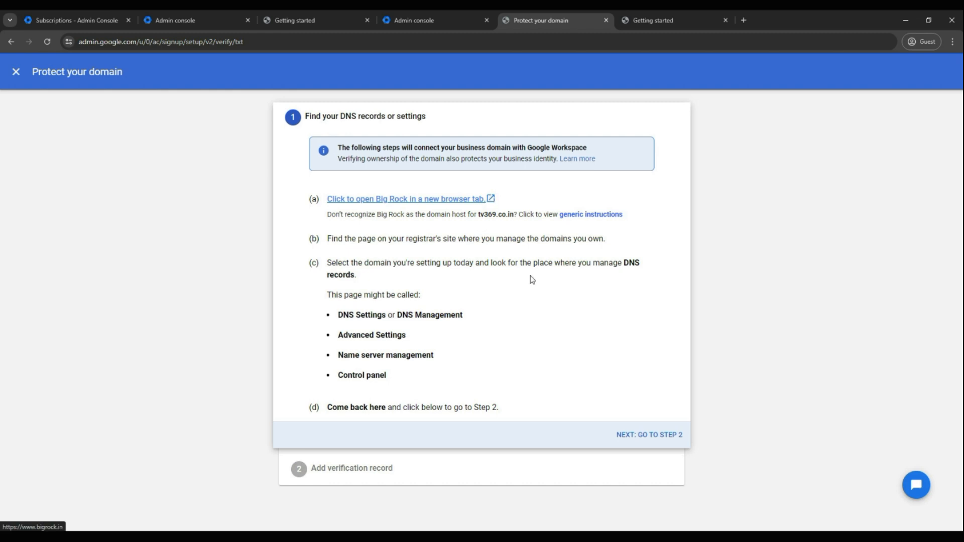
left_click(660, 435)
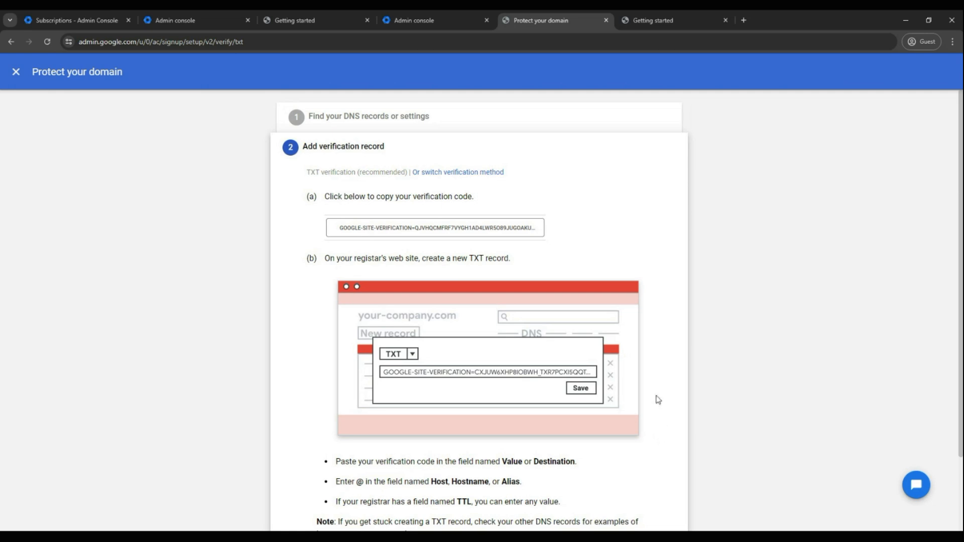
- Copy the TXT verification code for the domain and review the instructions for creating the record
left_click(531, 224)
left_click(551, 232)
left_click(534, 233)
left_click(369, 230)
left_click(370, 230)
scroll(369, 230, "down", 1)
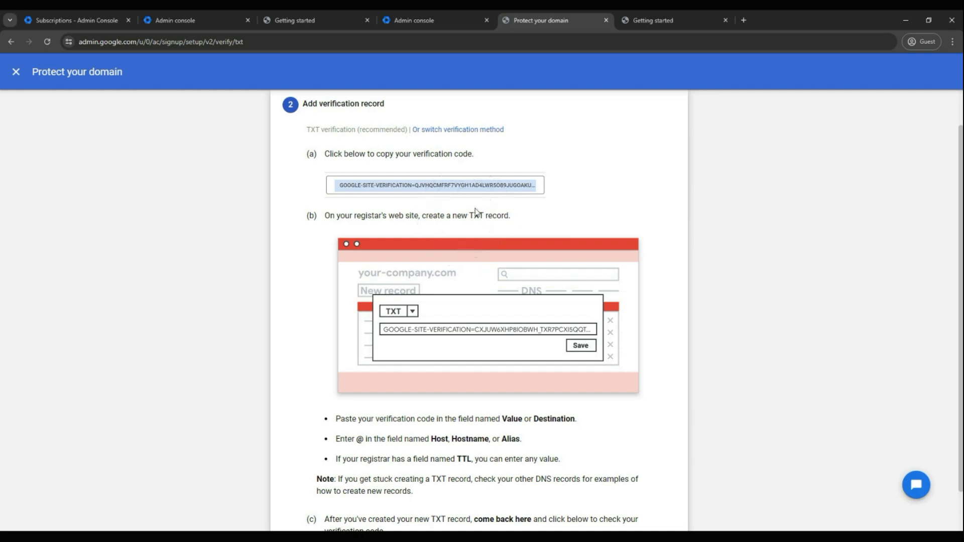
- Switch to BigRock and open the form for adding a TXT record to the DNS records of tv369.co.in
key("alt+Tab")
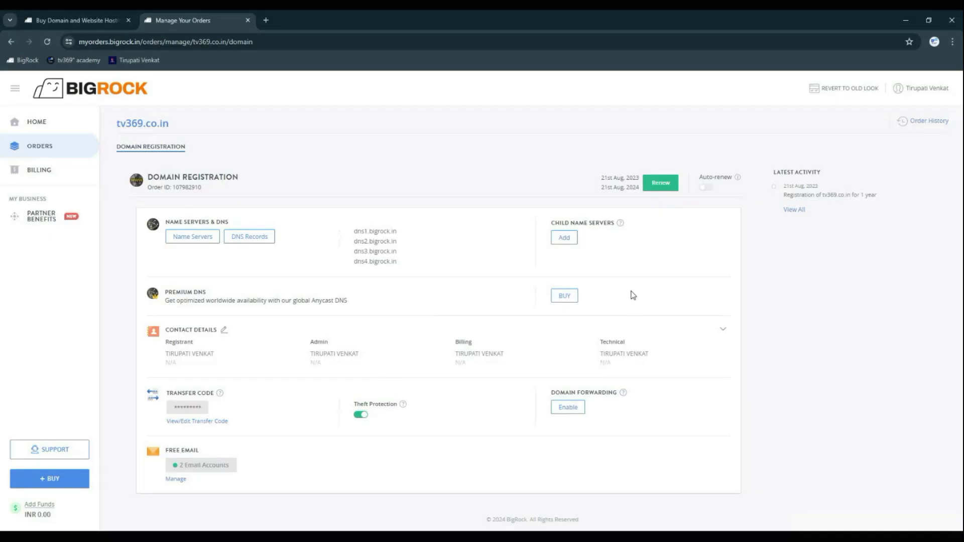
left_click(265, 240)
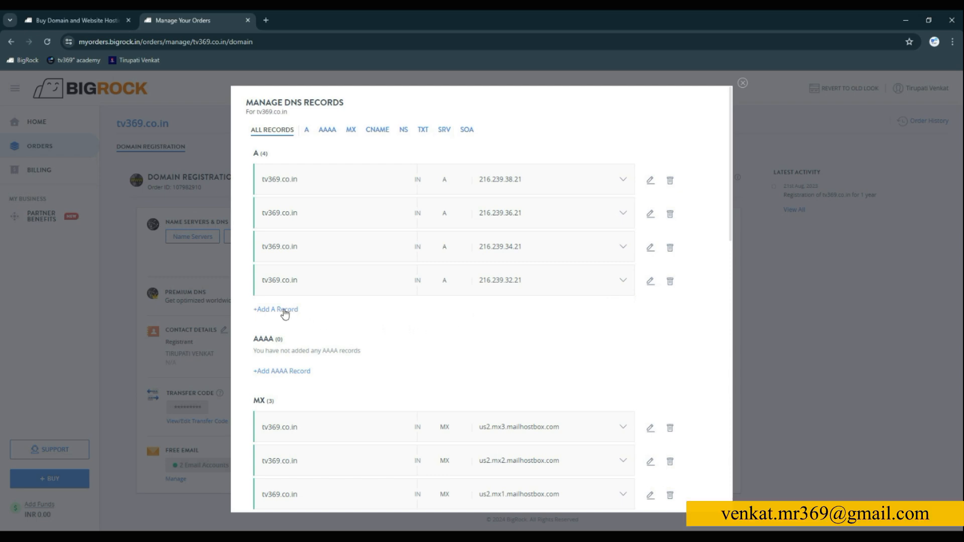
left_click(284, 312)
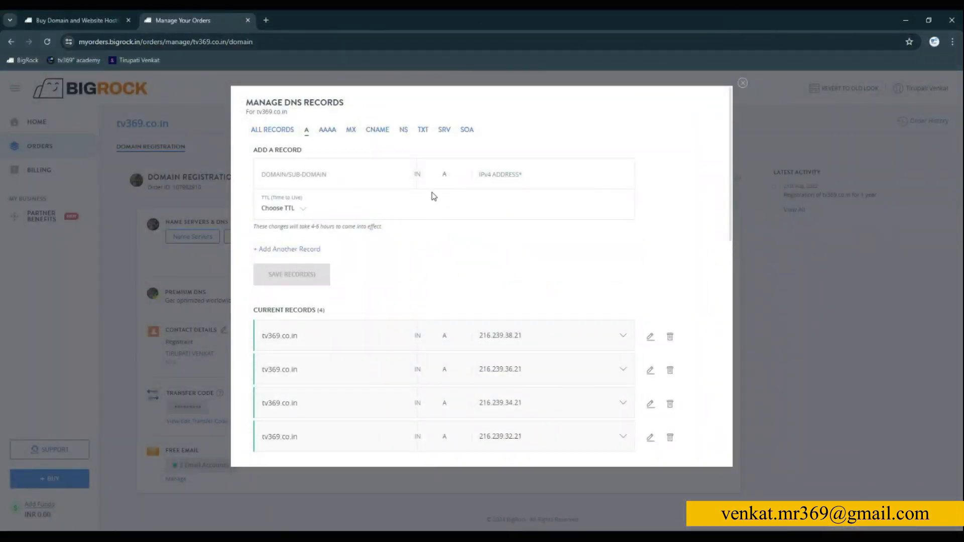
left_click(424, 132)
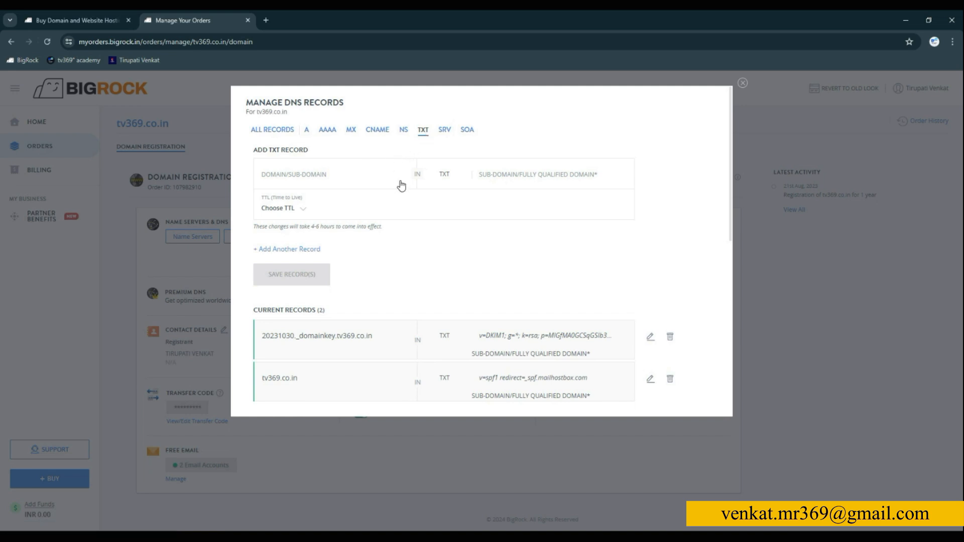
- Add and save a TXT record with tv369.co.in as the domain and the copied Google site verification code as its value
left_click(509, 181)
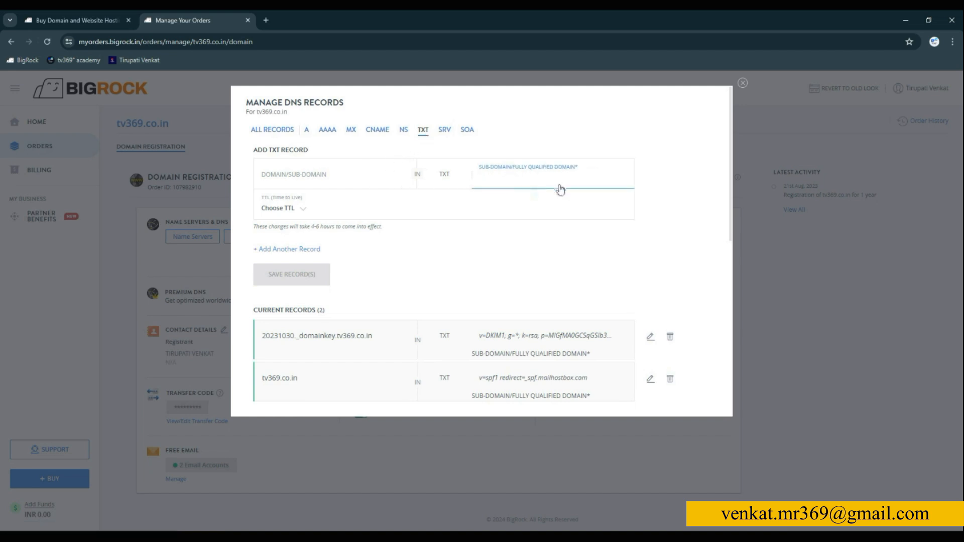
key("alt+Tab")
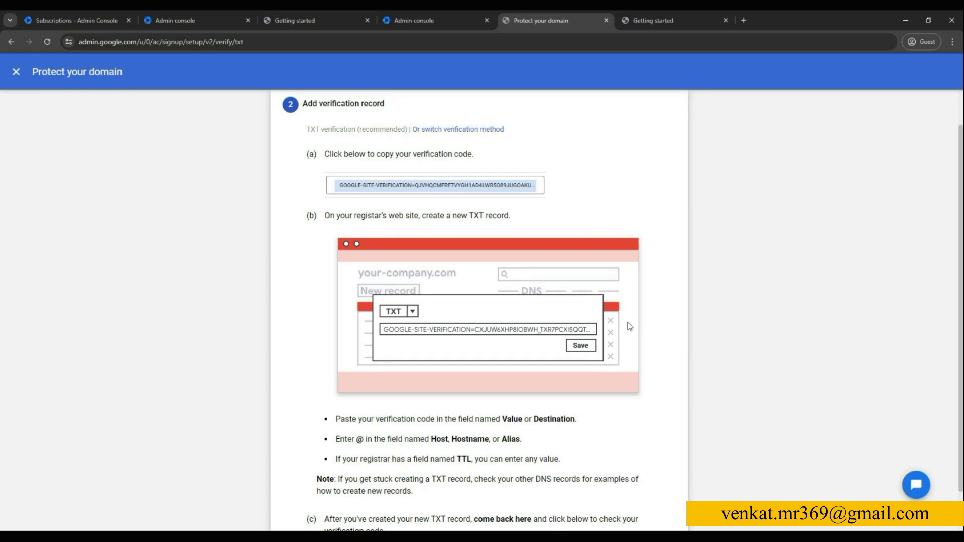
key("alt+Tab")
left_click(385, 185)
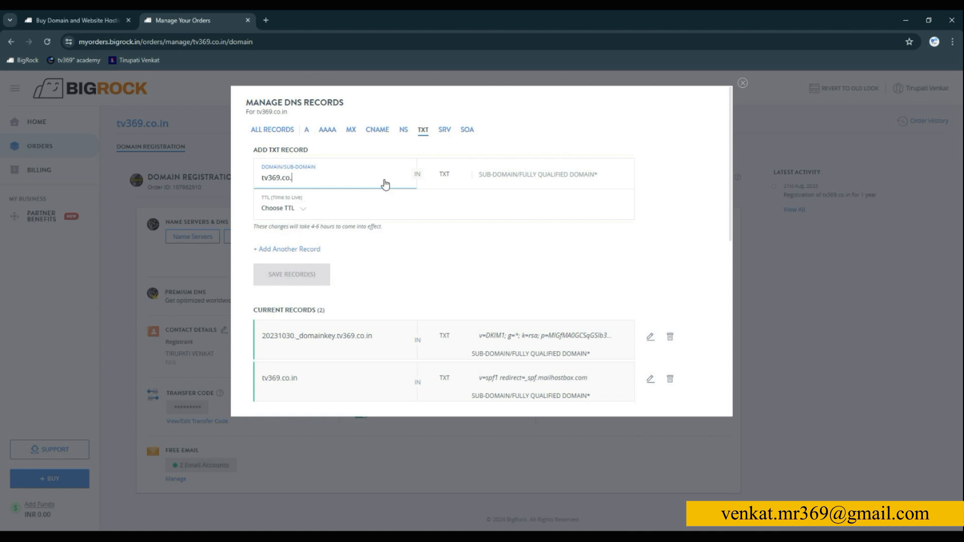
left_click(546, 179)
key("ctrl+v")
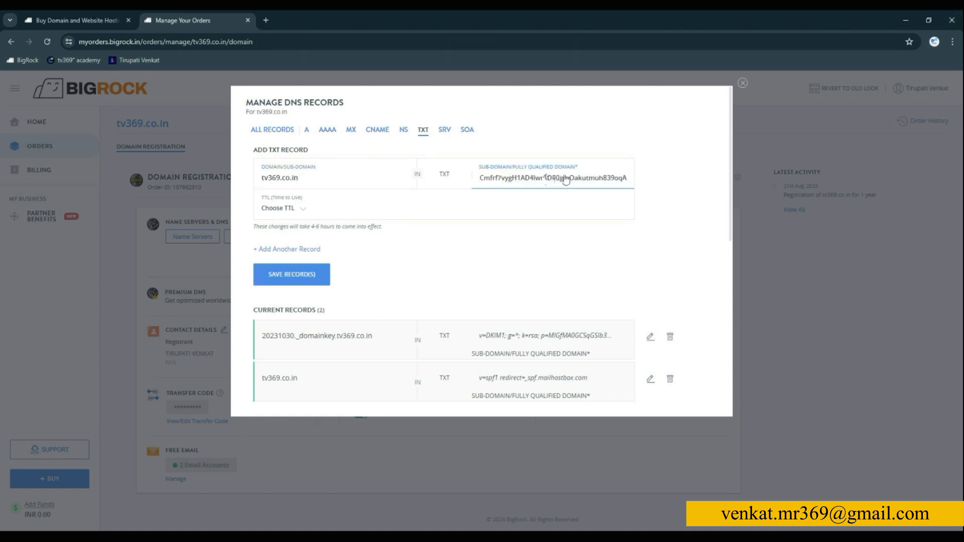
key("alt+Tab")
scroll(648, 344, "down", 1)
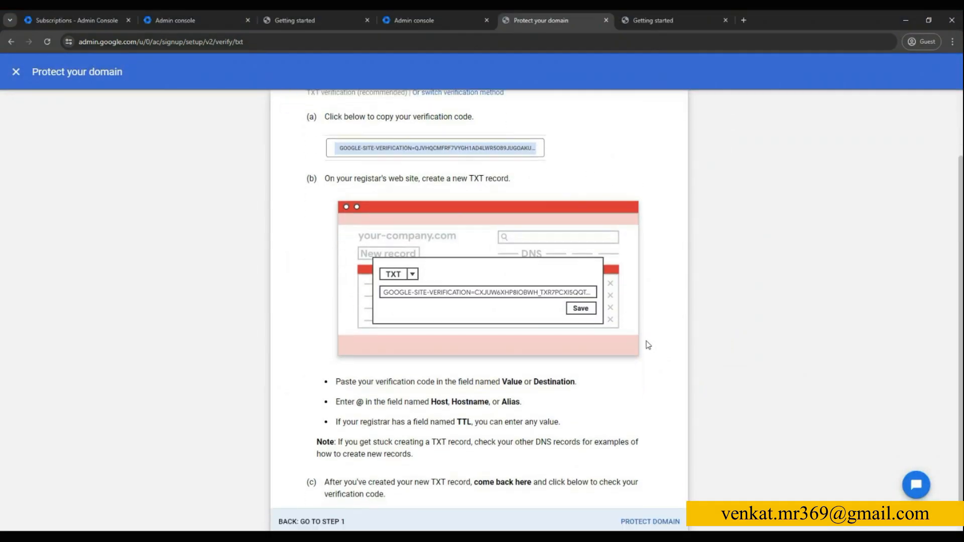
key("alt+Tab")
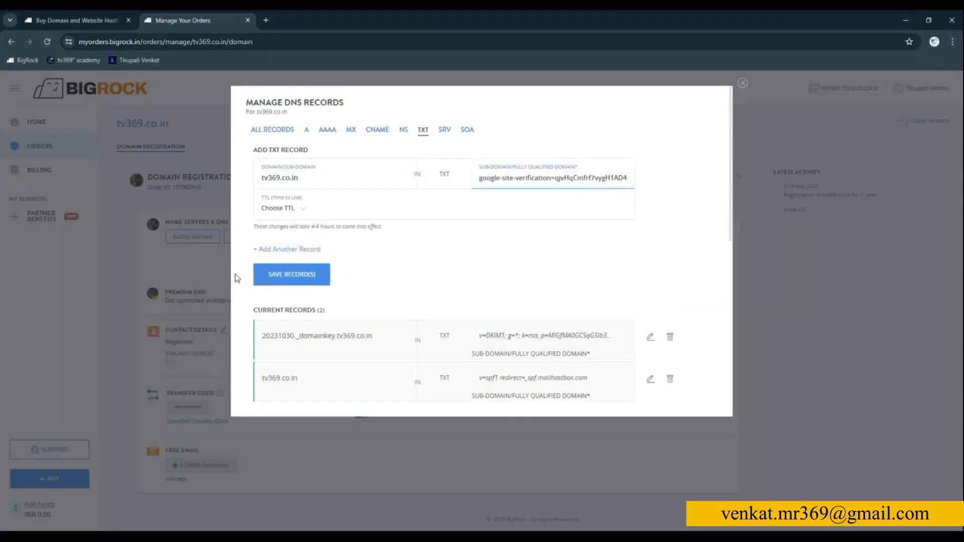
left_click(285, 281)
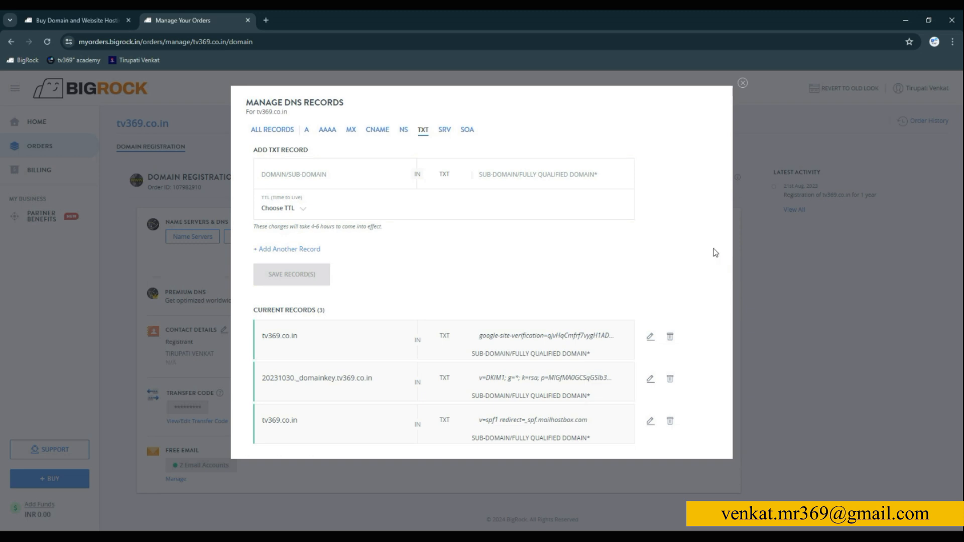
- Open the Google site verification TXT record for editing and save it again
left_click(613, 177)
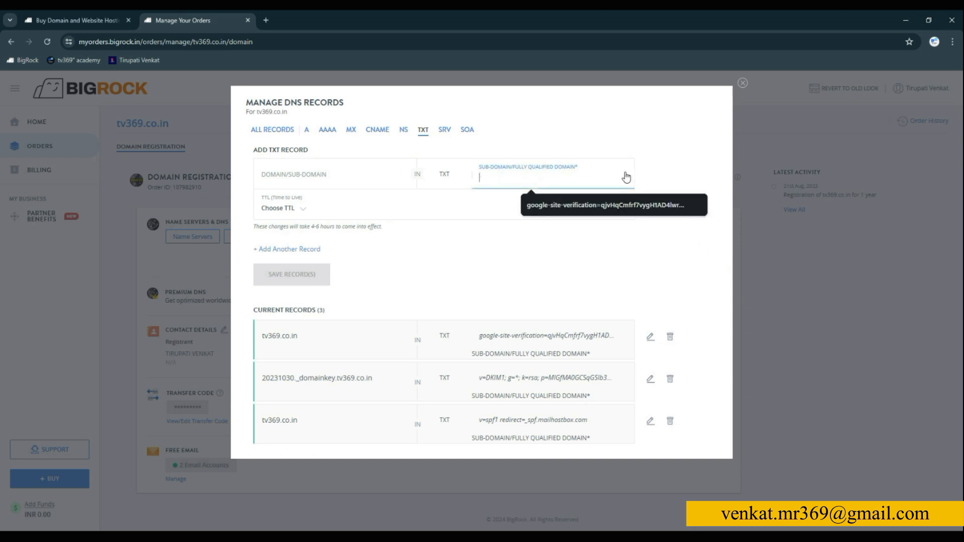
left_click(651, 336)
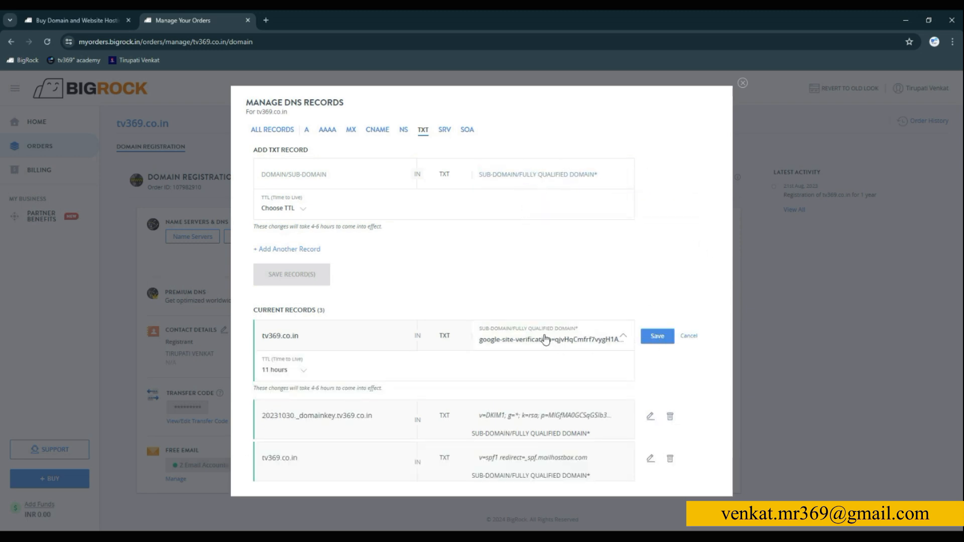
left_click(657, 337)
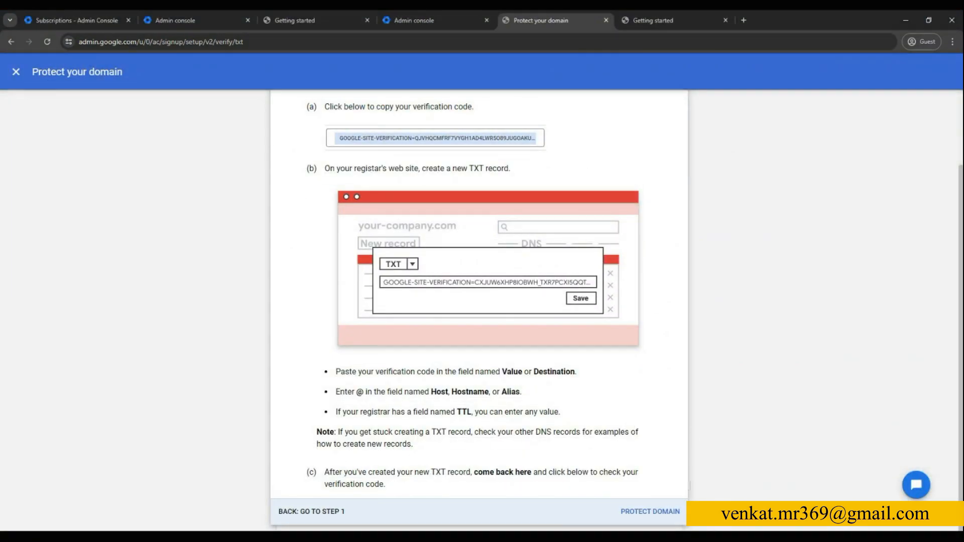
- Switch back to the Google Admin console and submit the domain for its verification record check
left_click(658, 512)
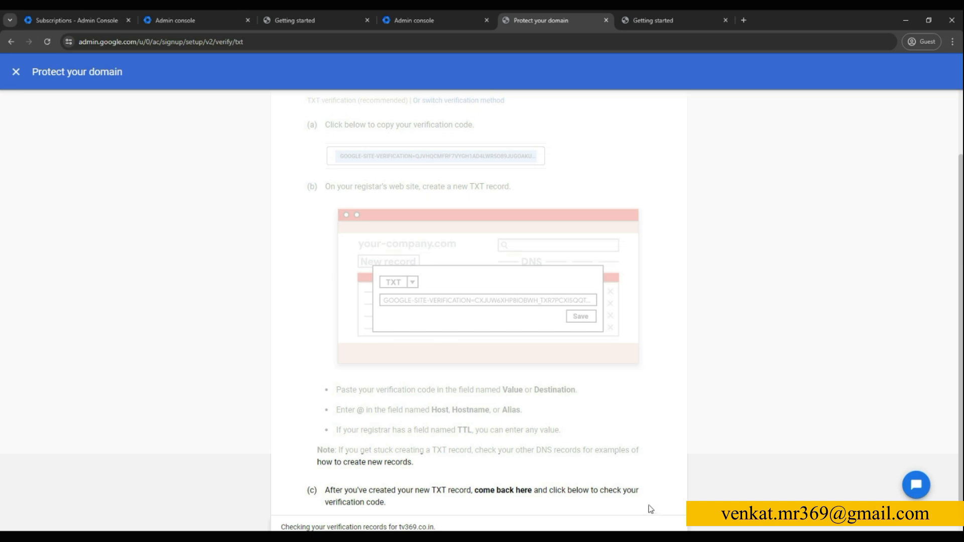
scroll(820, 318, "down", 1)
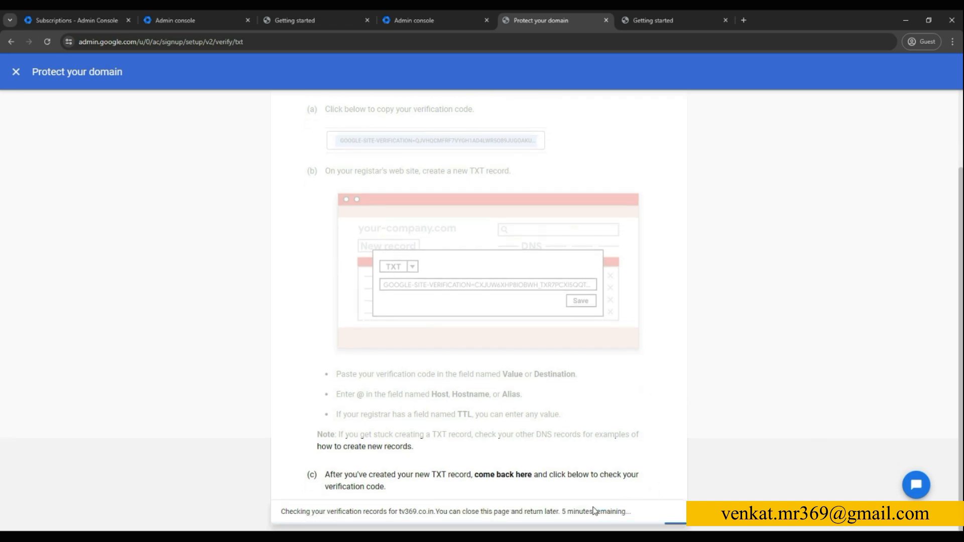
left_click(578, 512)
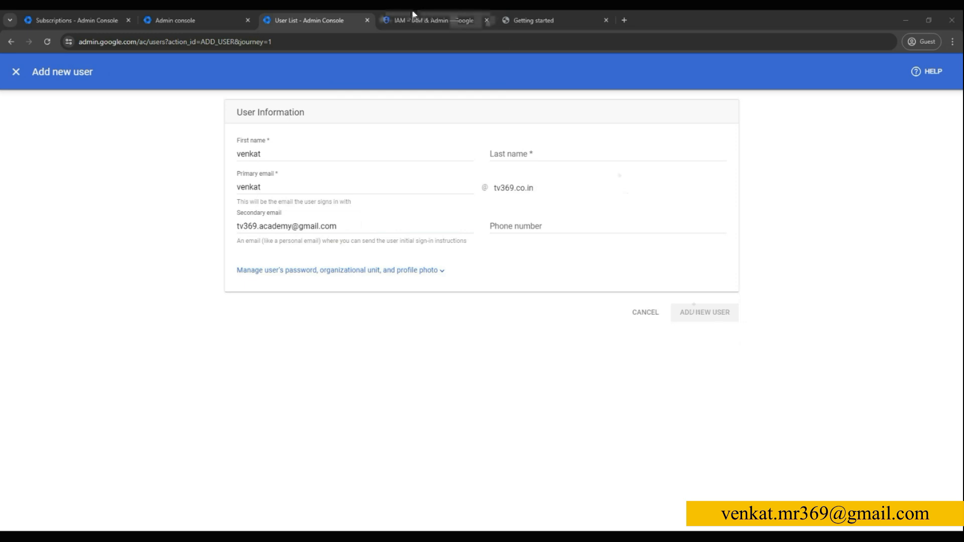
- Start adding another account from the Google Cloud IAM page and begin entering the user's sign-in email
left_click(421, 20)
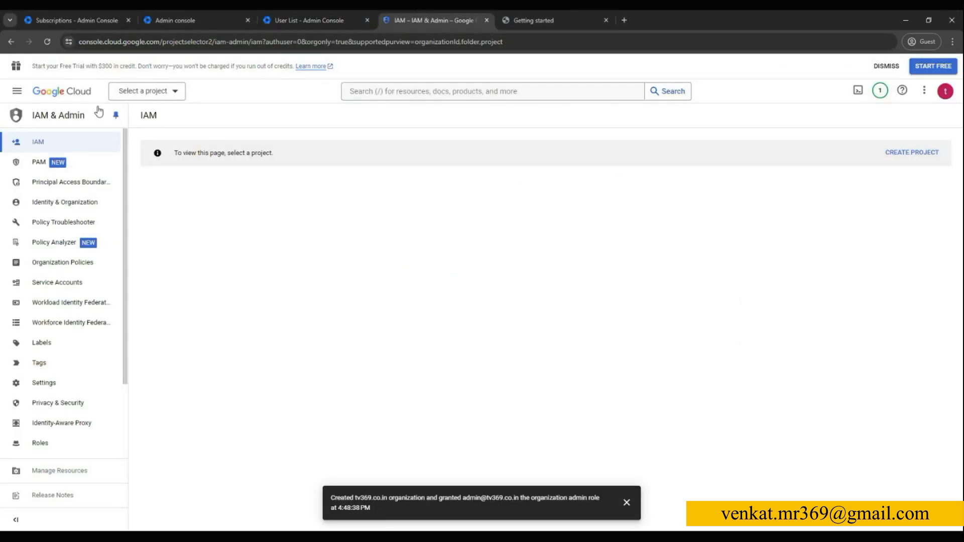
left_click(926, 96)
left_click(952, 101)
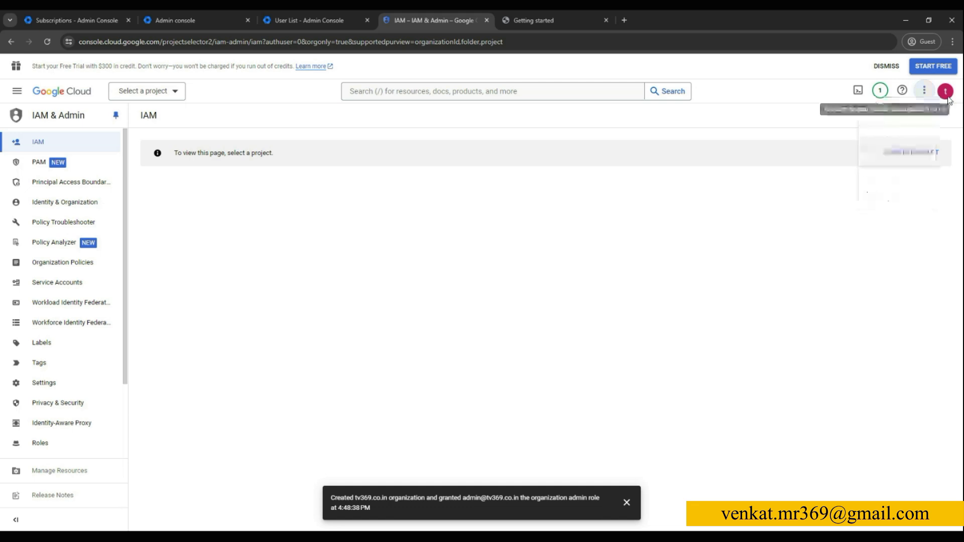
left_click(950, 94)
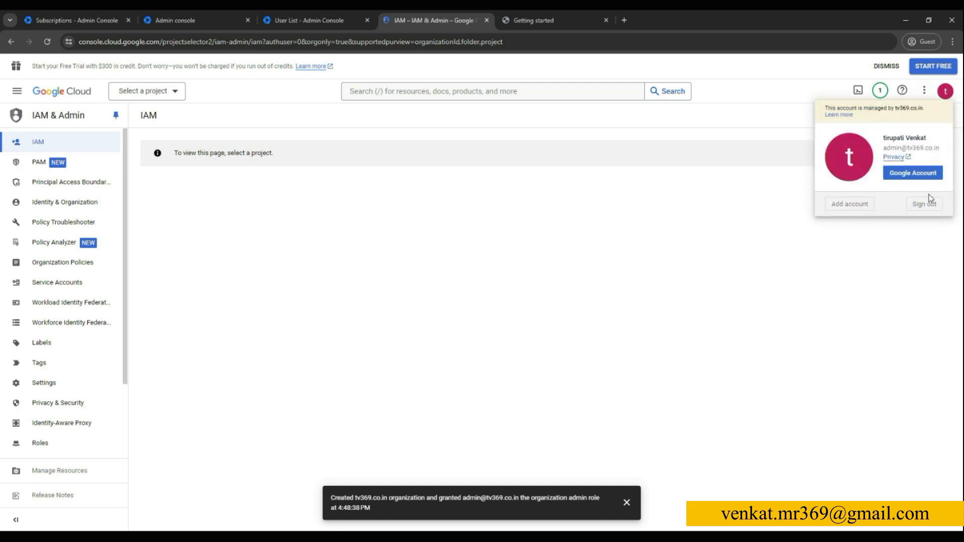
left_click(854, 207)
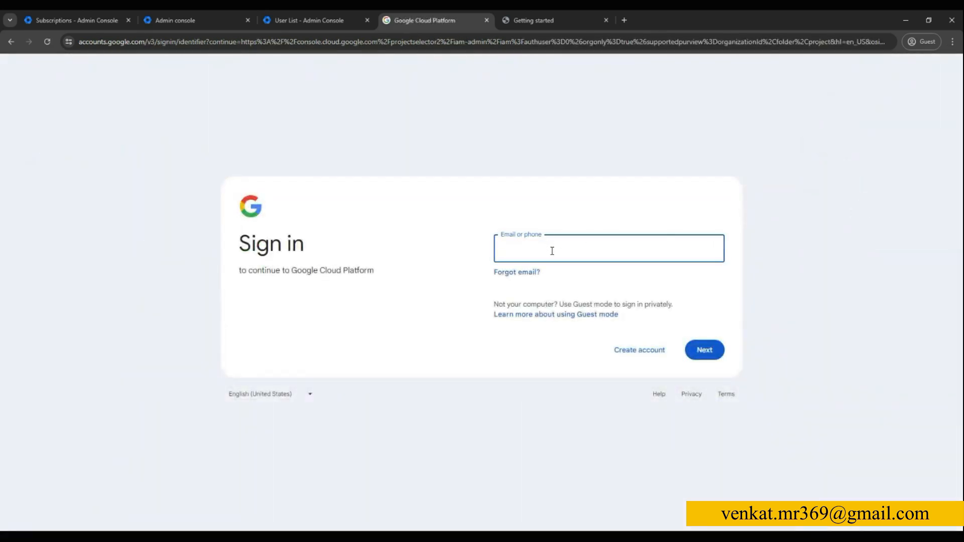
type("tiru")
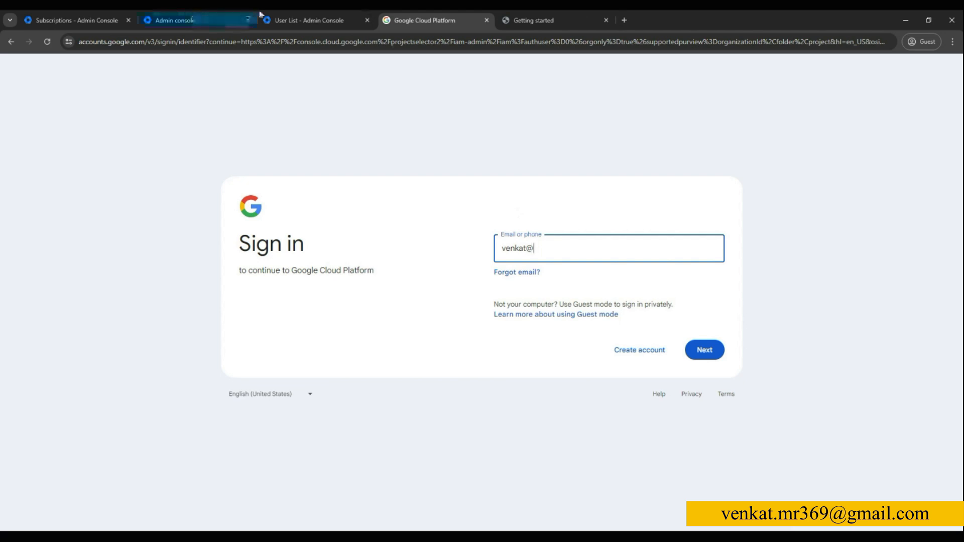
- Return to the Add new user form, replace the user's first name and fill in the last name
left_click(280, 14)
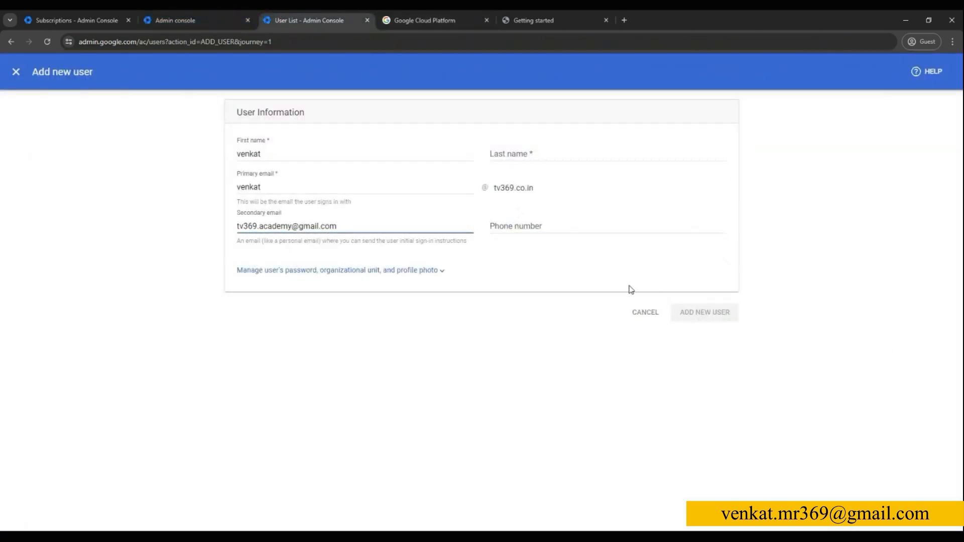
left_click(449, 14)
left_click(345, 15)
left_click(520, 228)
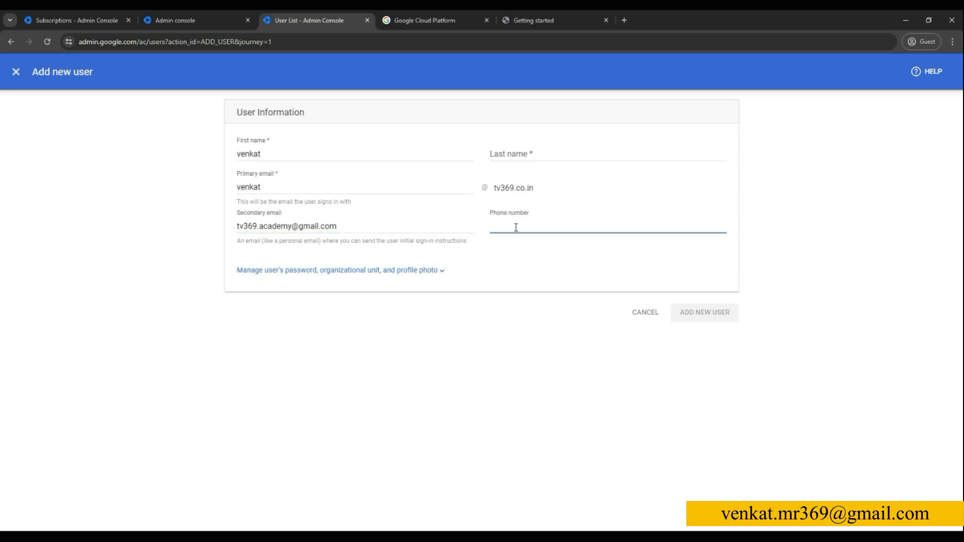
left_click(502, 153)
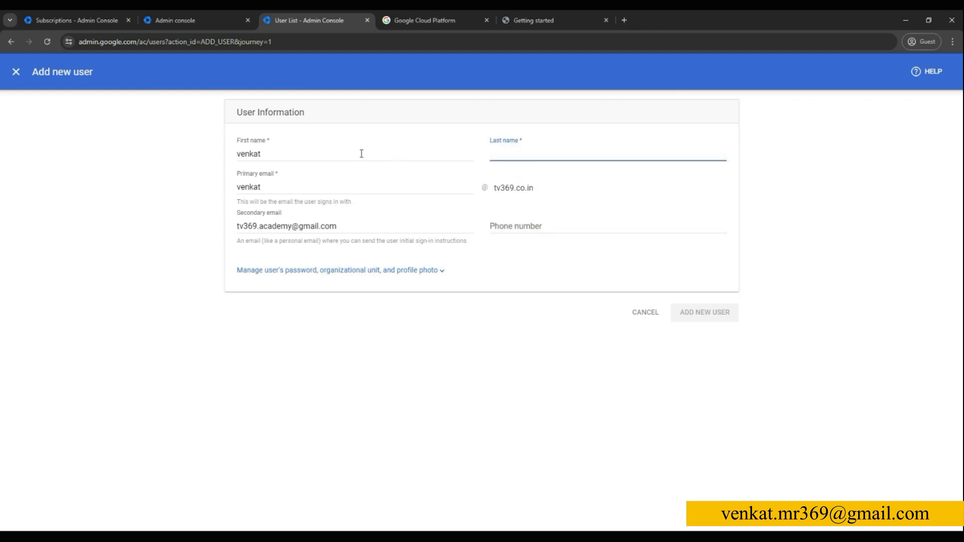
left_click_drag(362, 153, 229, 157)
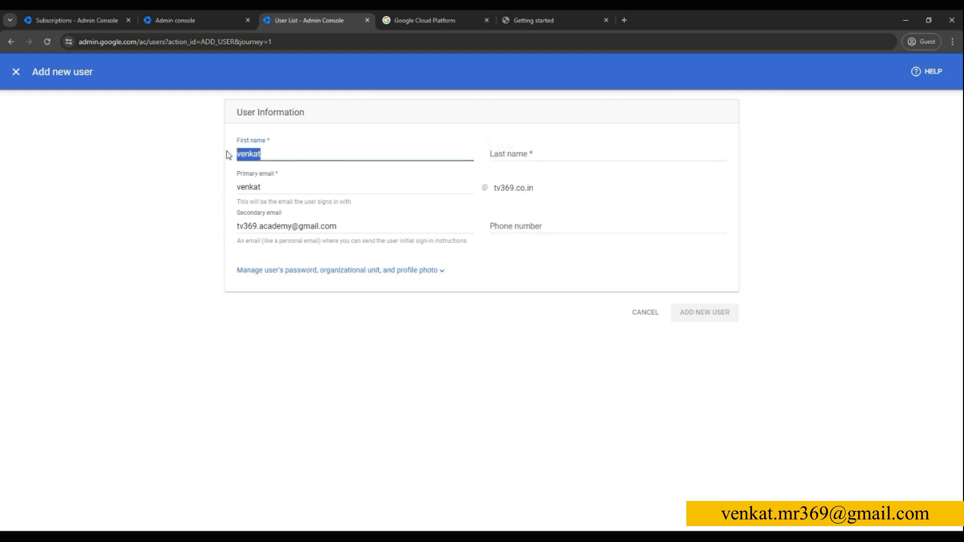
type("t")
key("Tab")
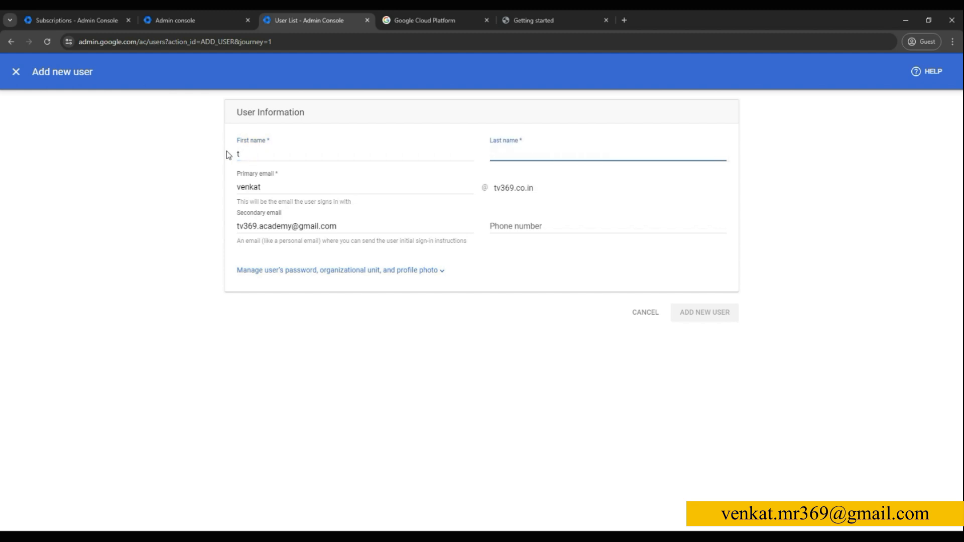
type("venkat")
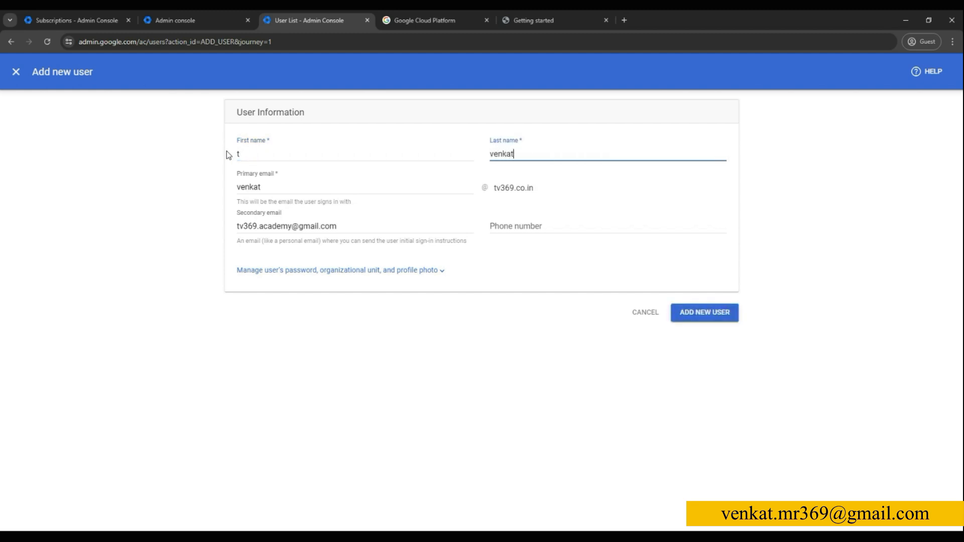
- Submit the new user, email the existing user a transfer request and close the confirmation
left_click(717, 319)
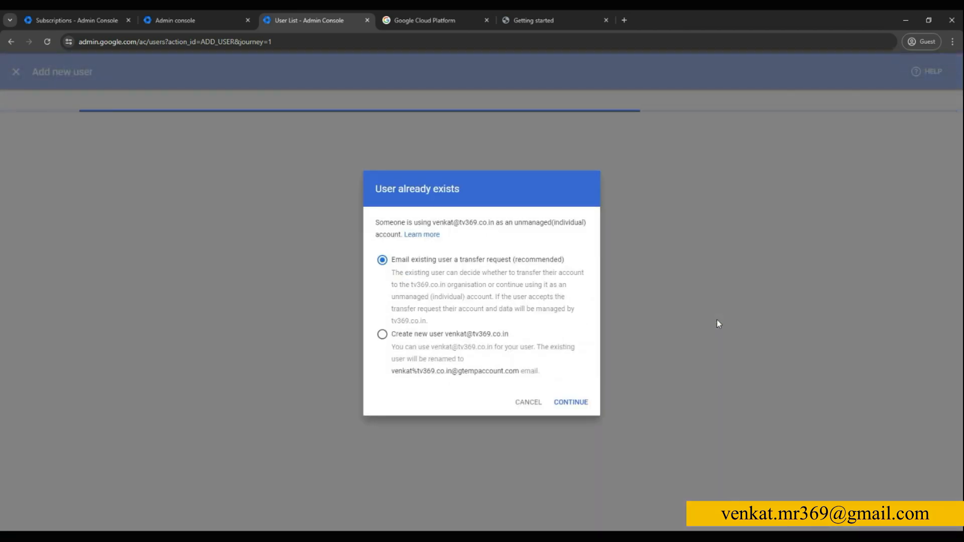
left_click(569, 405)
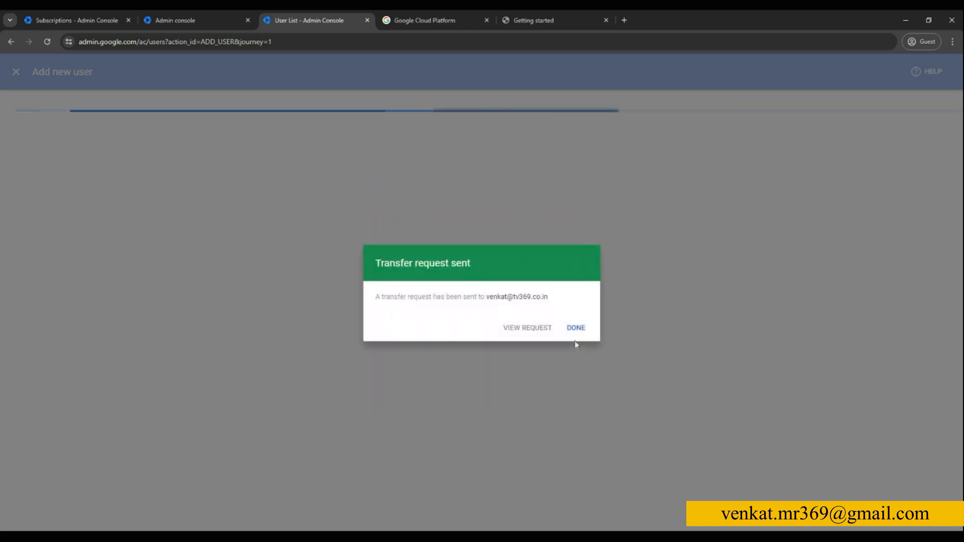
left_click(575, 331)
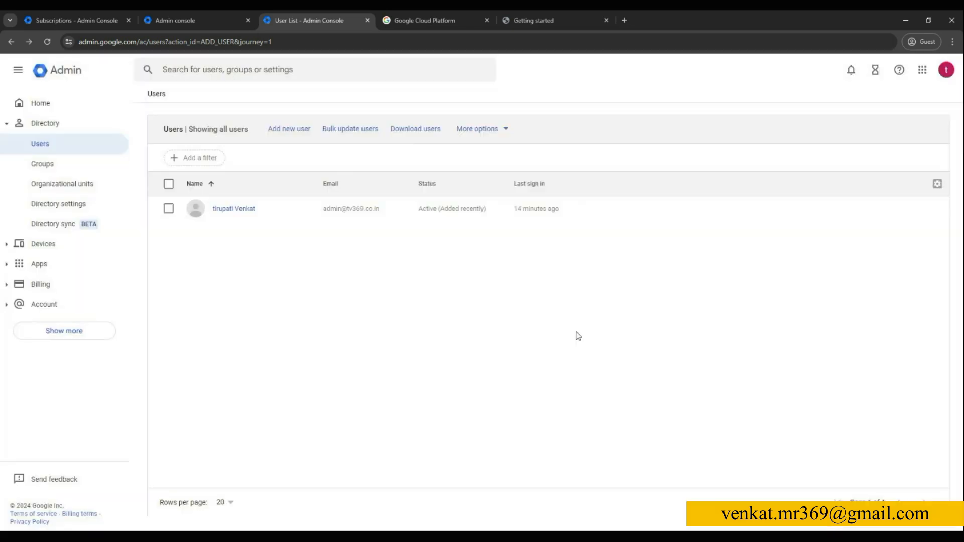
- Refresh the Users list, close the reopened Add new user form, and check the Admin console home page before returning to Users
left_click(47, 42)
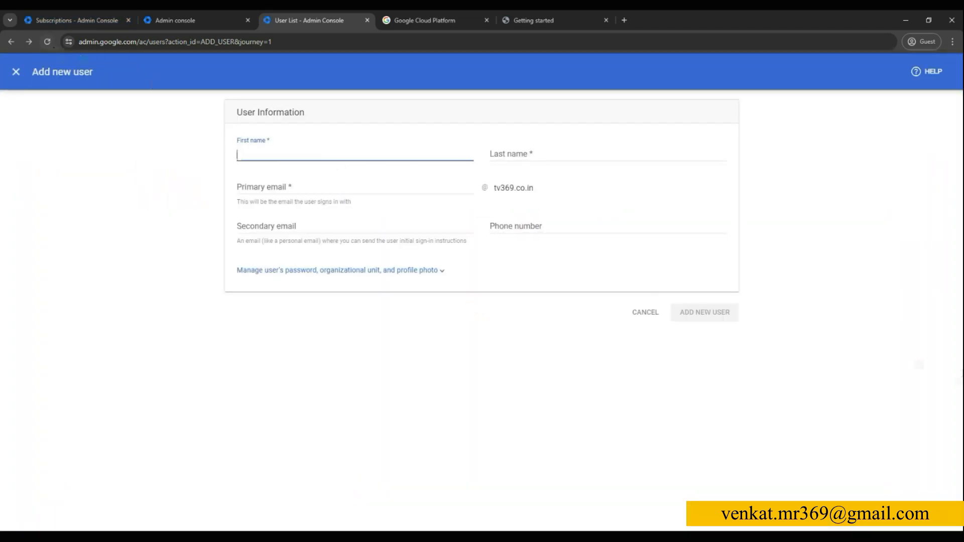
left_click(16, 74)
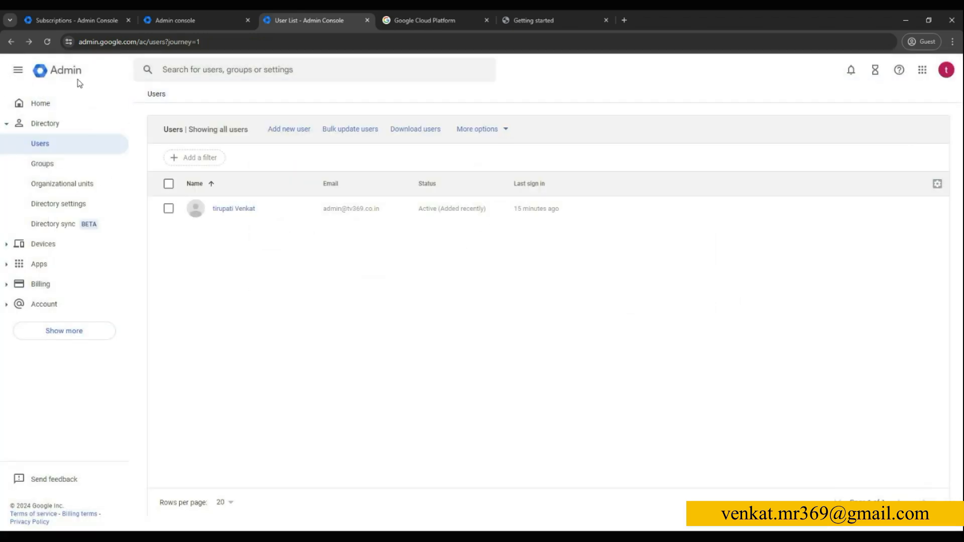
left_click(48, 49)
left_click(227, 12)
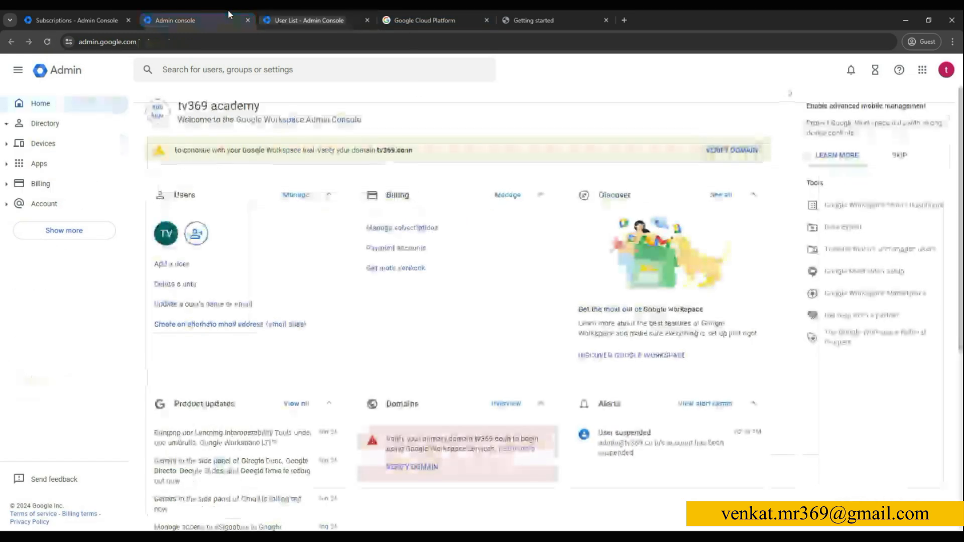
left_click(327, 19)
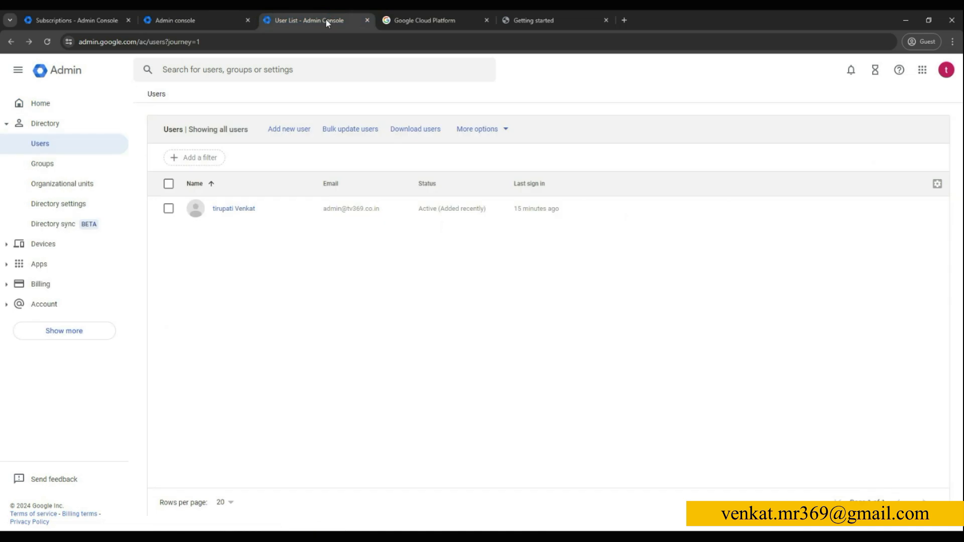
- Start a new user and fill in the first name, last name and primary email on the tv369.co.in domain
left_click(283, 129)
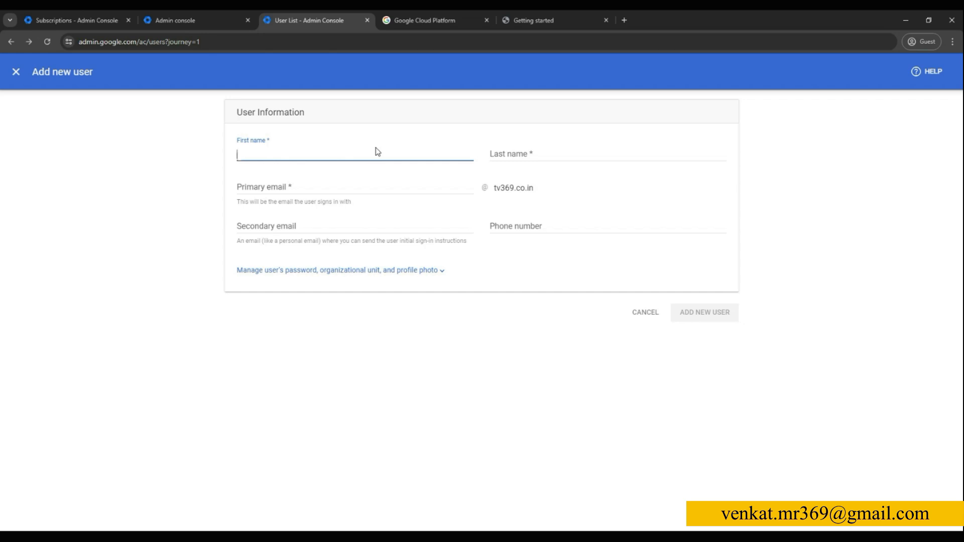
type("t")
key("Tab")
type("venkat")
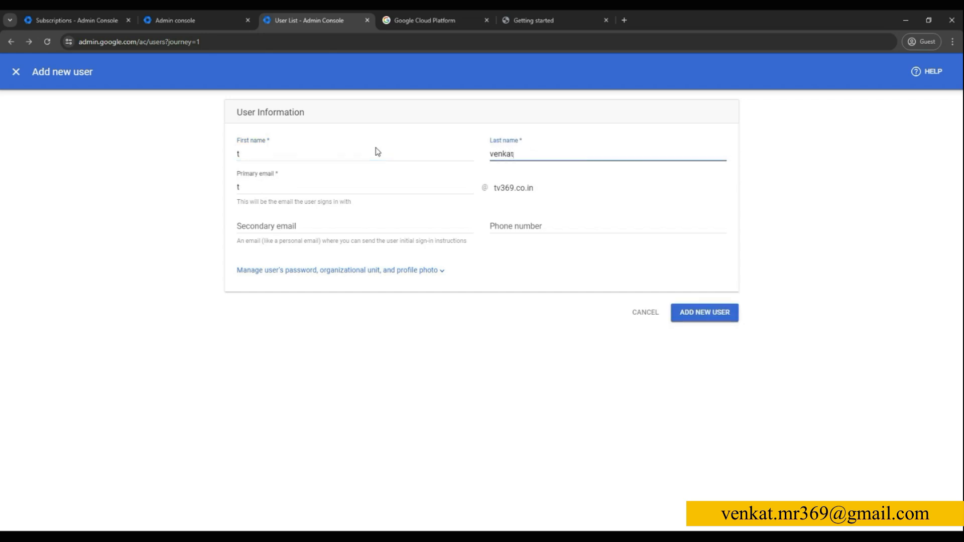
left_click(302, 191)
key("BackSpace")
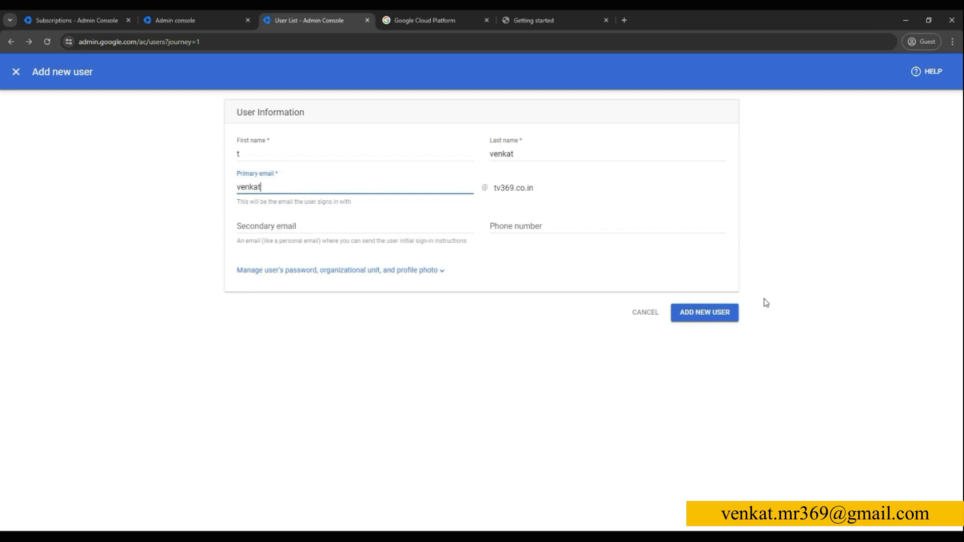
- Submit the new user with a transfer request emailed to the existing account, close the confirmation and refresh the Users list
left_click(713, 314)
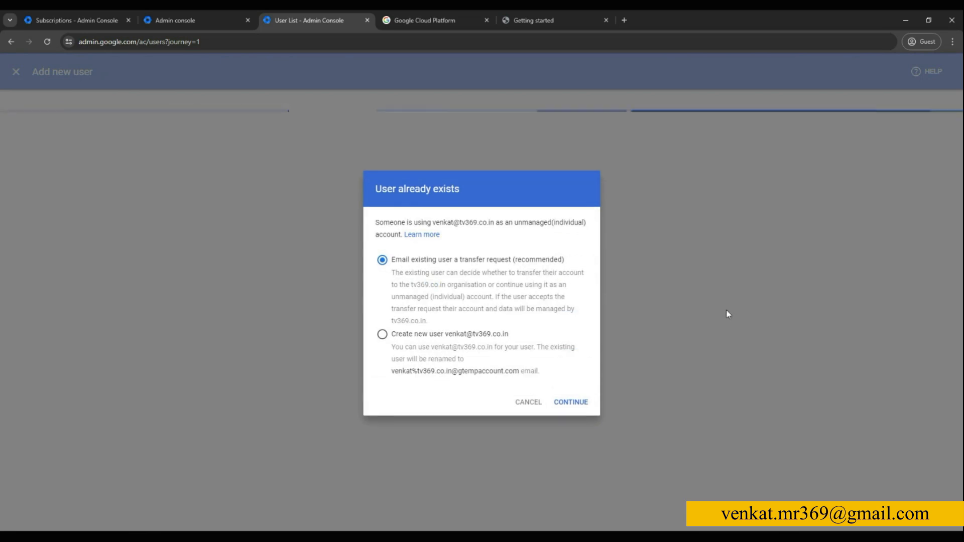
left_click(579, 402)
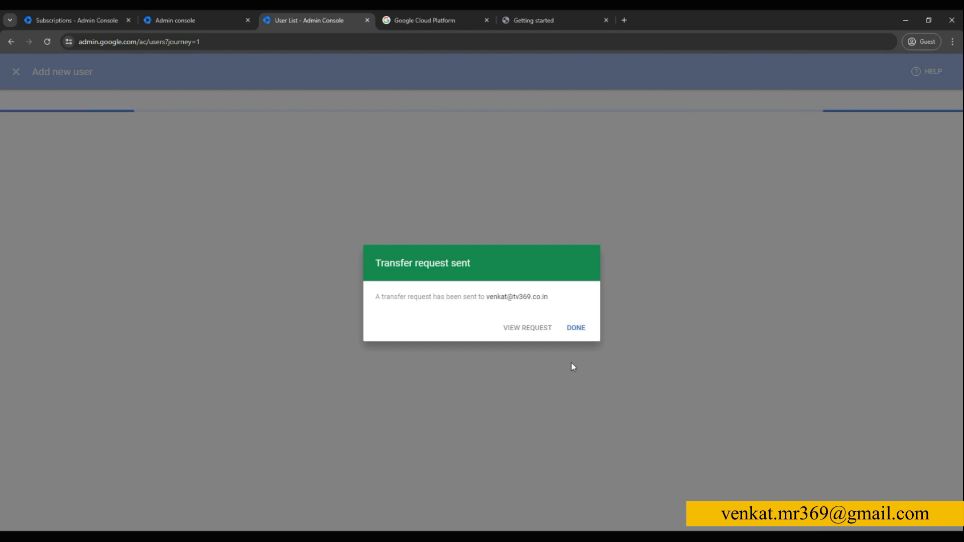
left_click(579, 331)
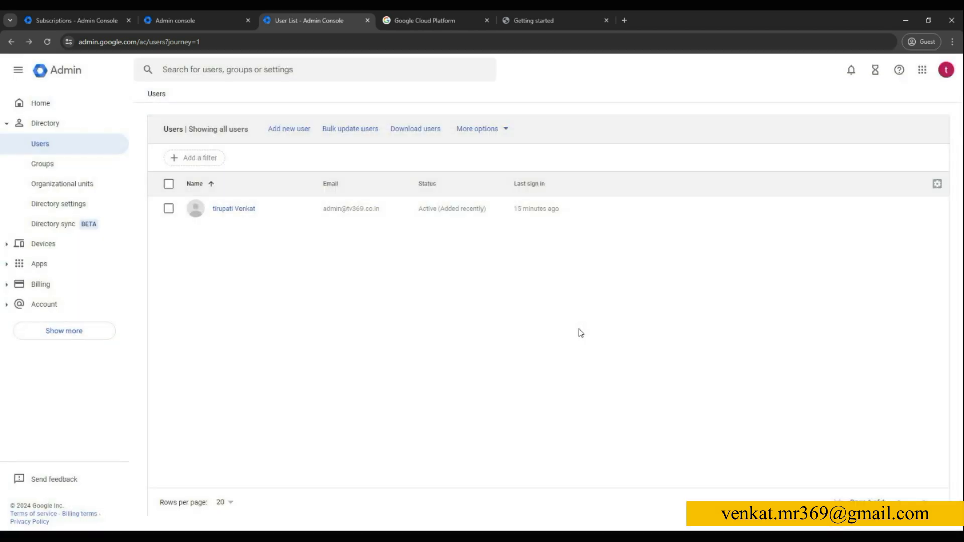
left_click(48, 46)
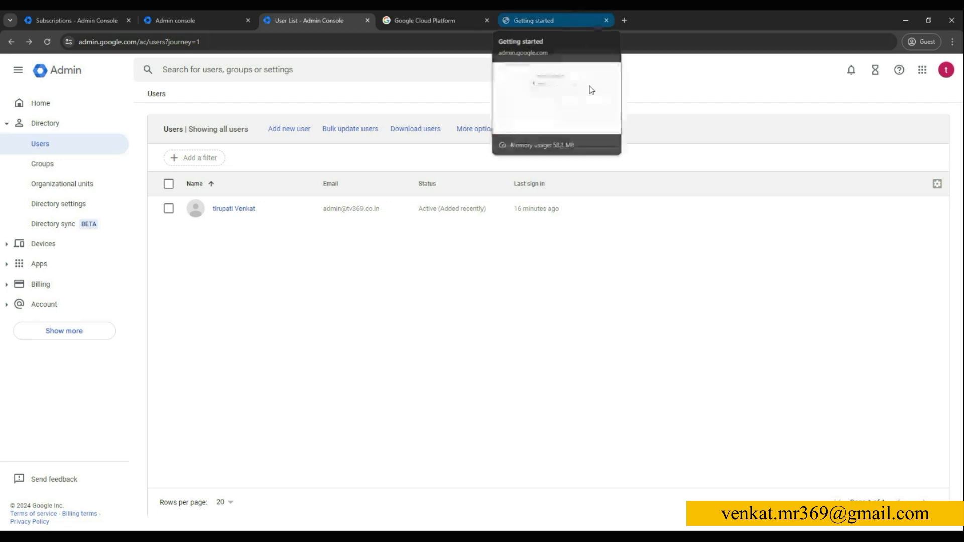
- Close the Getting started page and sign in to Google Cloud with the user's email and account password
left_click(563, 25)
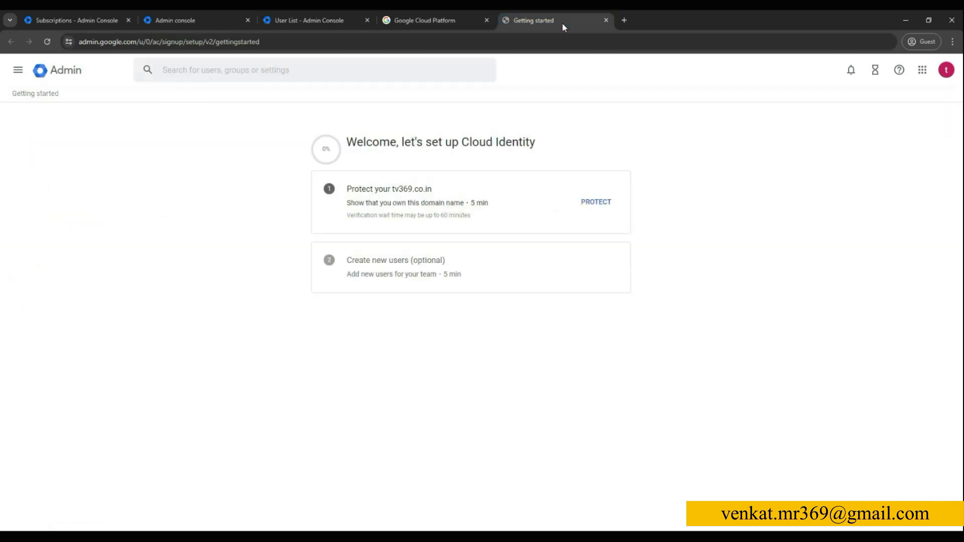
left_click(606, 21)
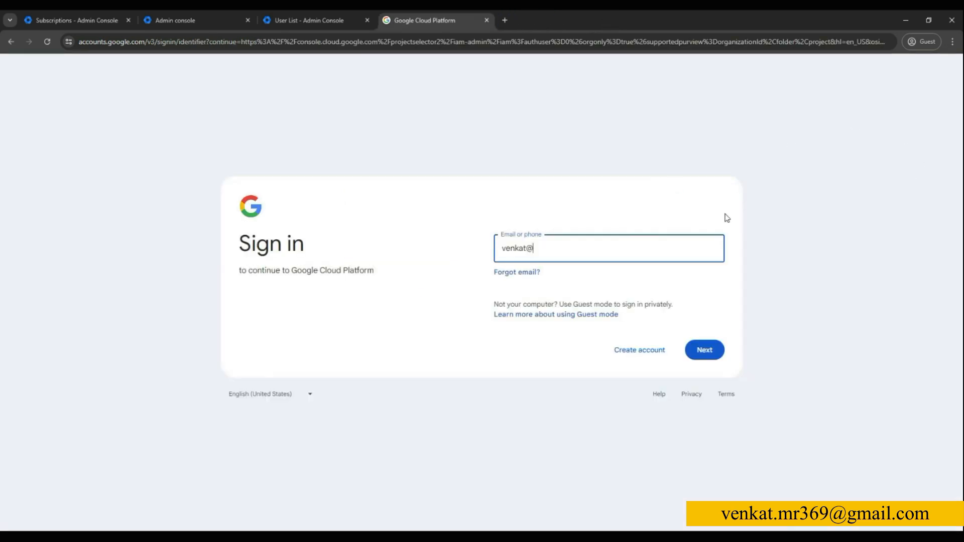
type("tv369.co.in")
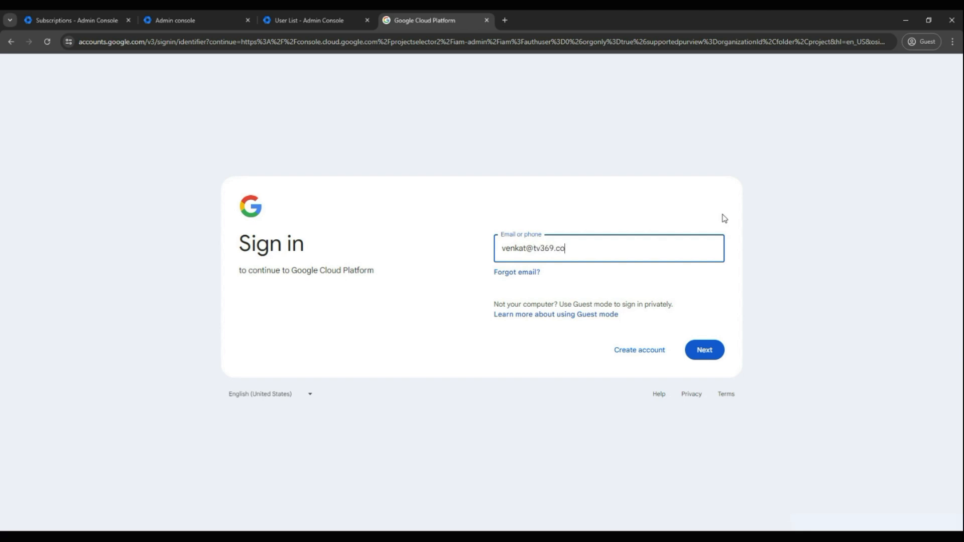
left_click(710, 351)
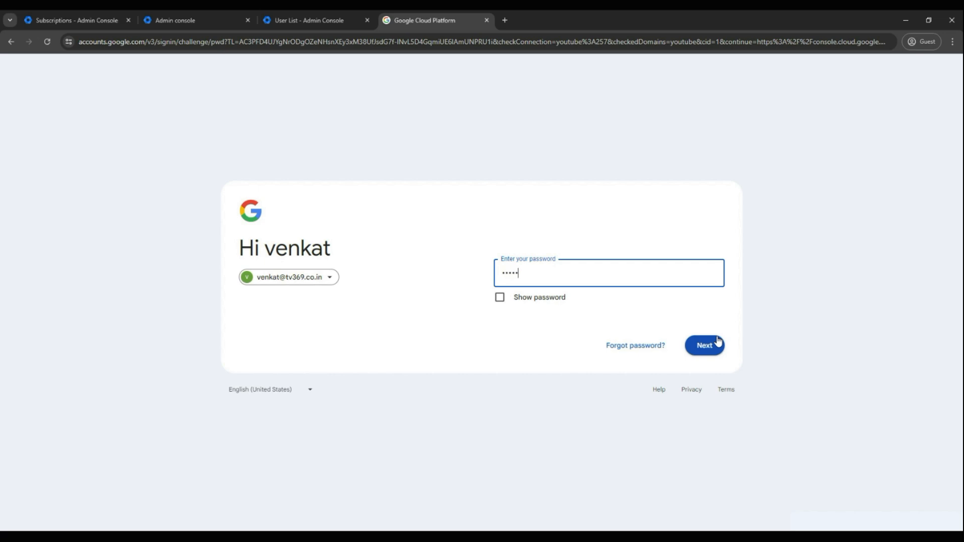
left_click(719, 347)
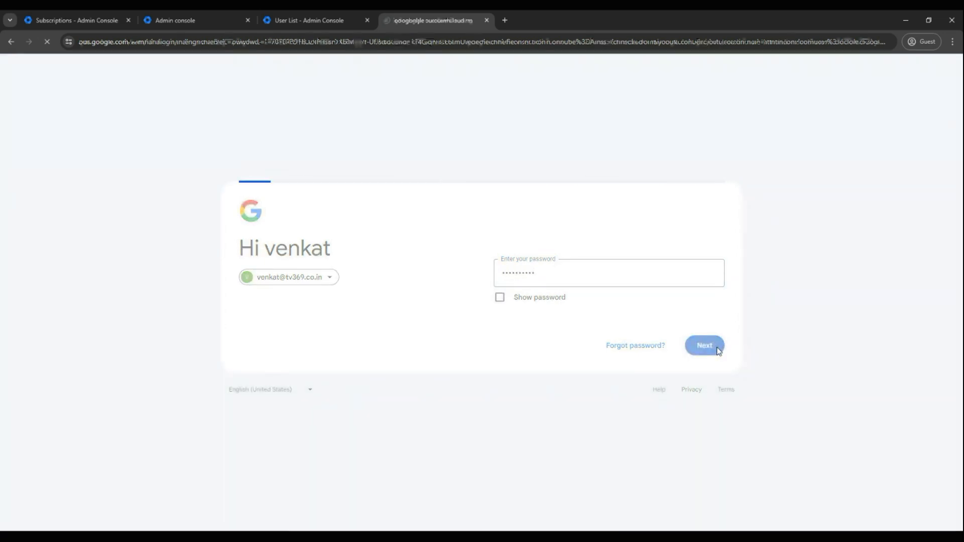
left_click(421, 434)
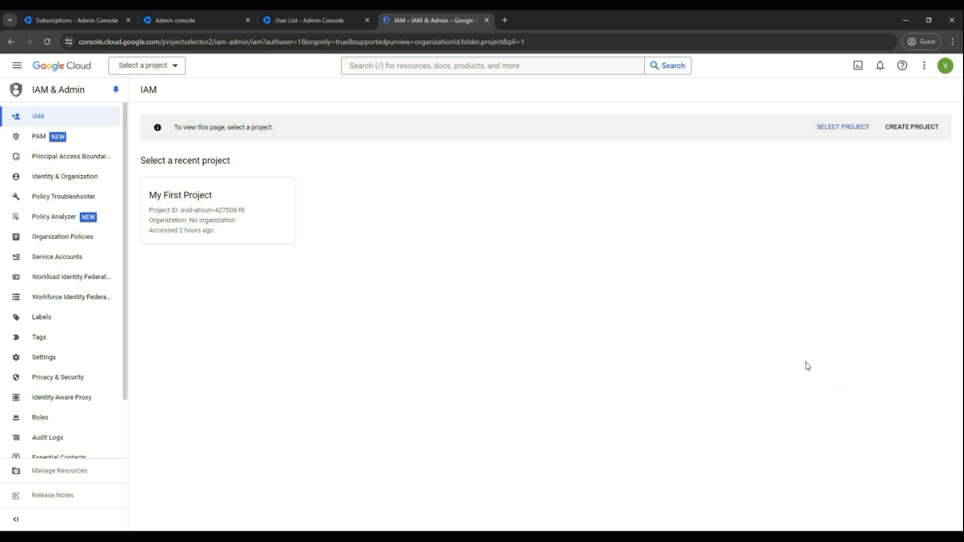
- Check the recent projects in the project picker and the details of the signed-in account
left_click(175, 64)
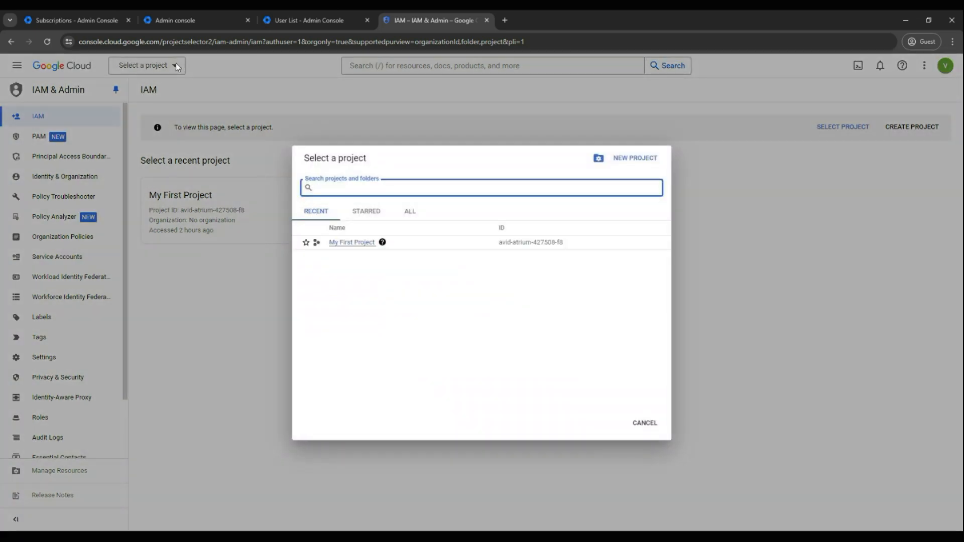
left_click(503, 339)
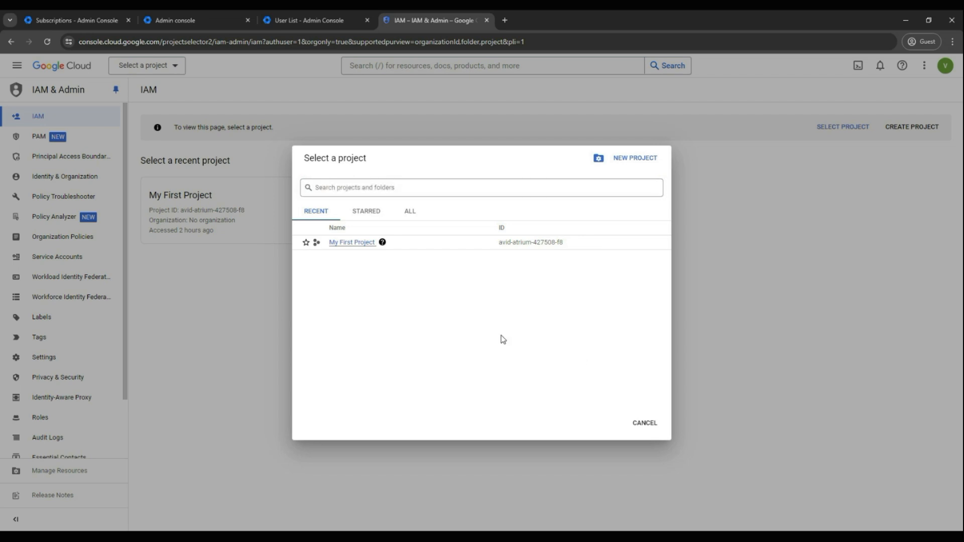
left_click(644, 422)
left_click(945, 65)
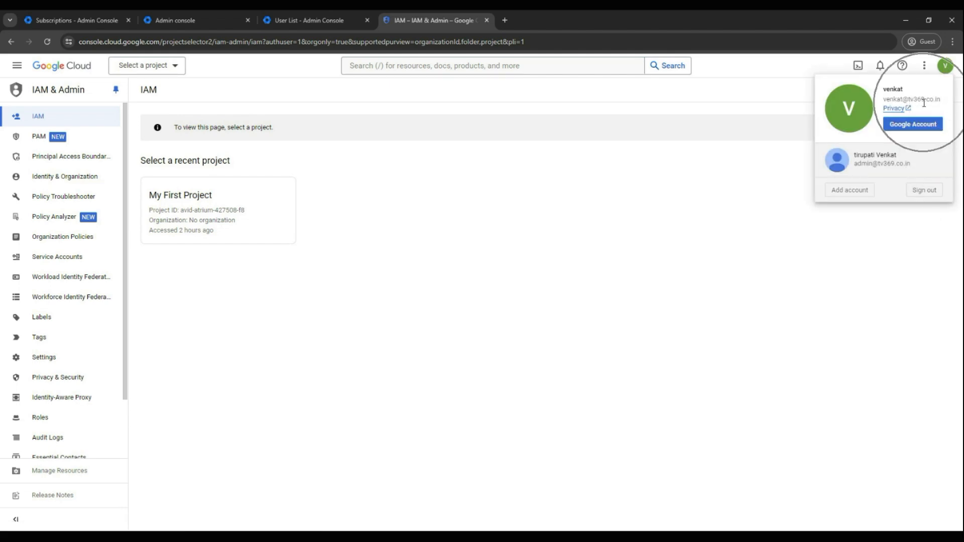
left_click(701, 226)
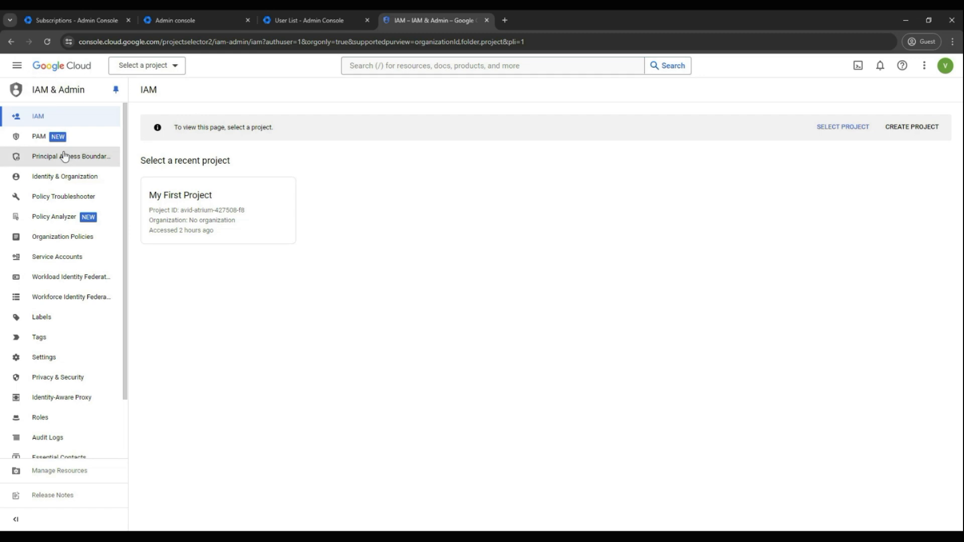
- Check the parent organization locations offered for a new project and leave project creation without creating one
left_click(179, 68)
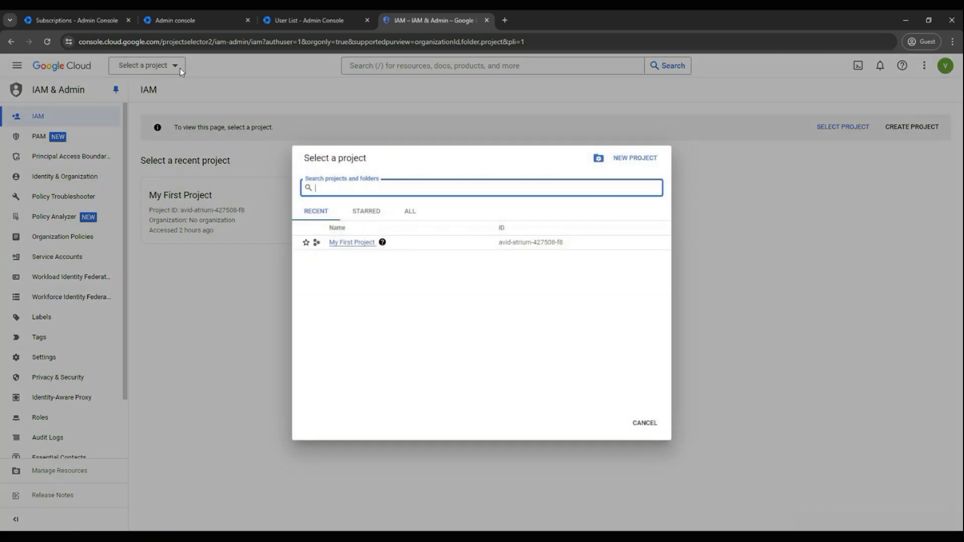
left_click(636, 159)
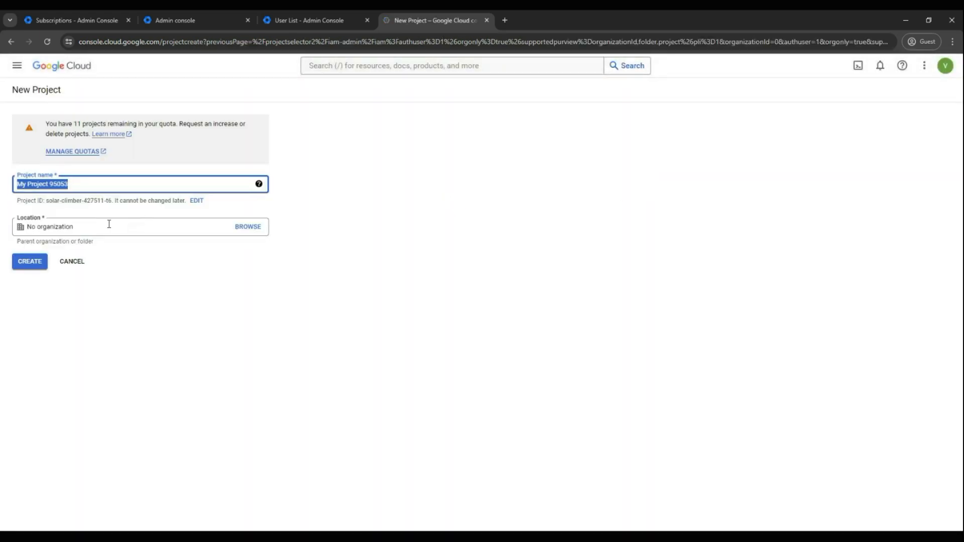
left_click(245, 228)
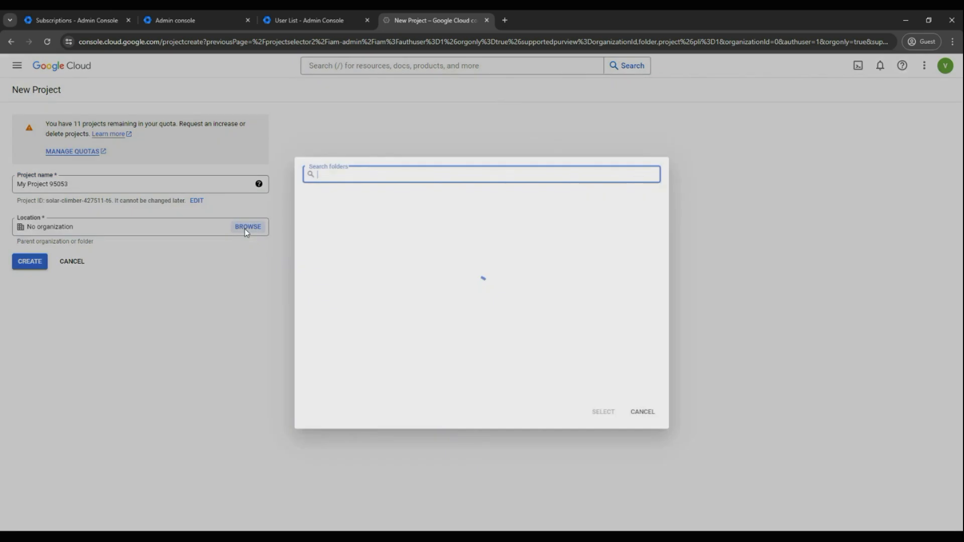
left_click(354, 213)
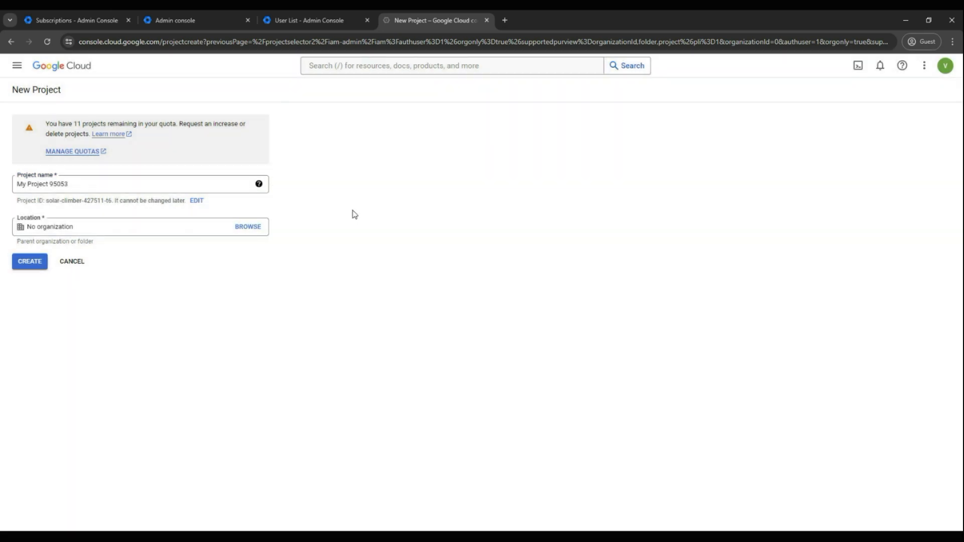
left_click(74, 261)
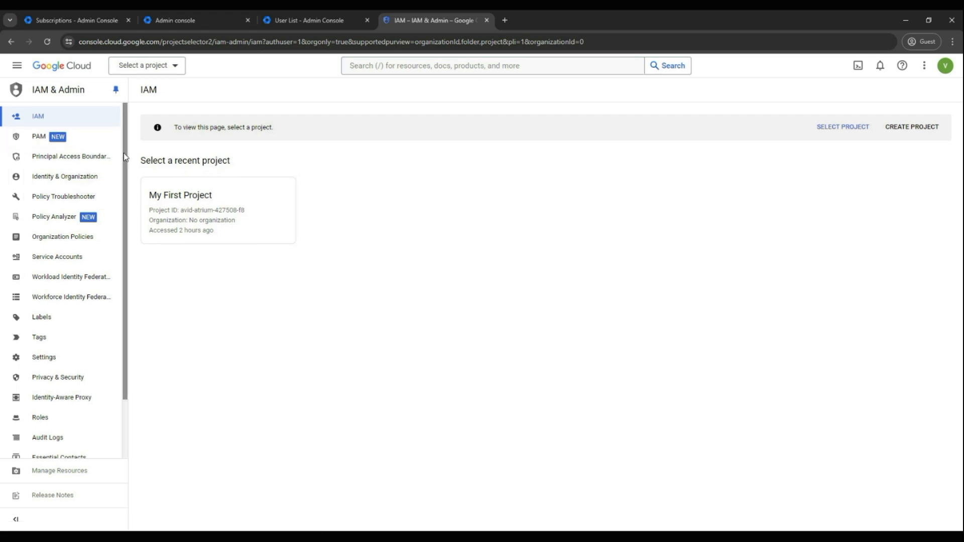
- Open My First Project in IAM and examine the principal and role on its permissions page
left_click(172, 73)
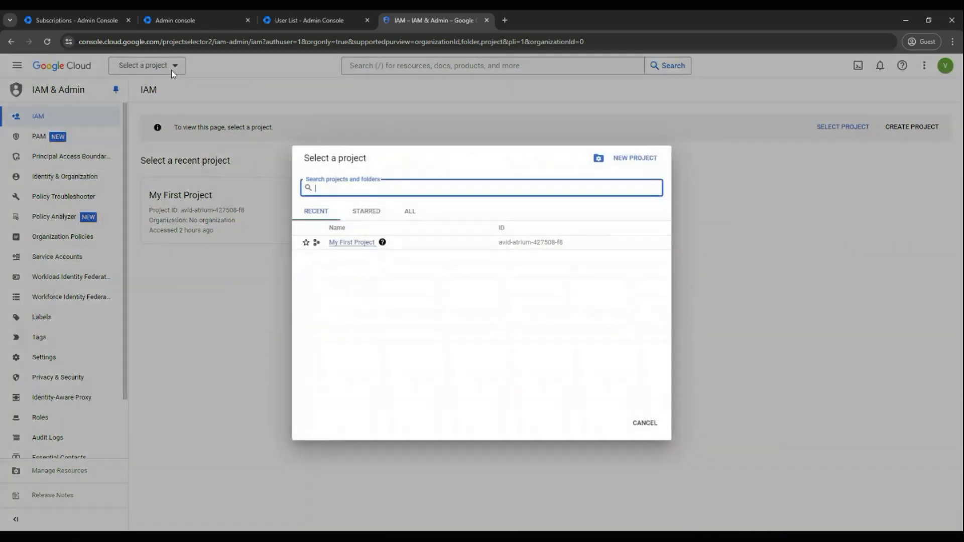
left_click(367, 245)
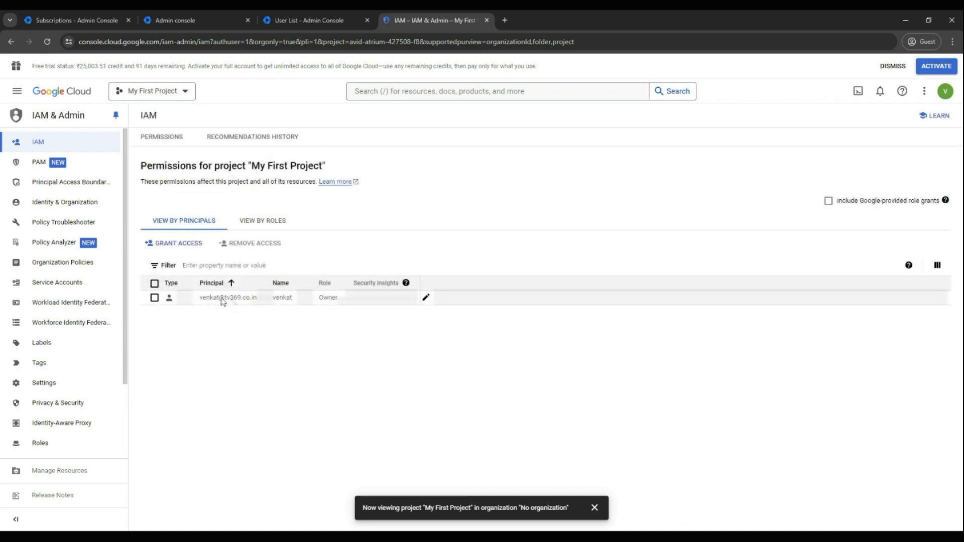
left_click(231, 301)
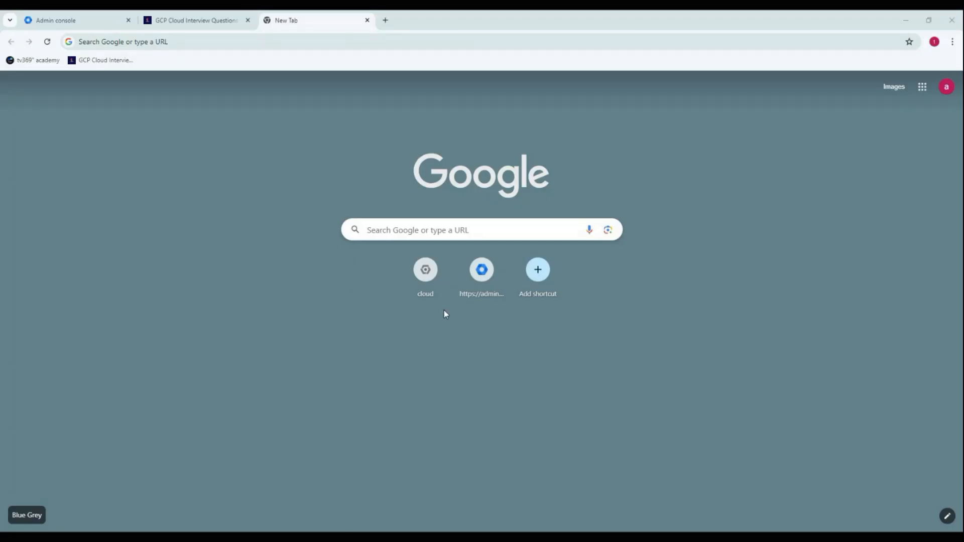
- Switch to the other browser window, open the Google Cloud console and start adding another account to the admin session
left_click(428, 282)
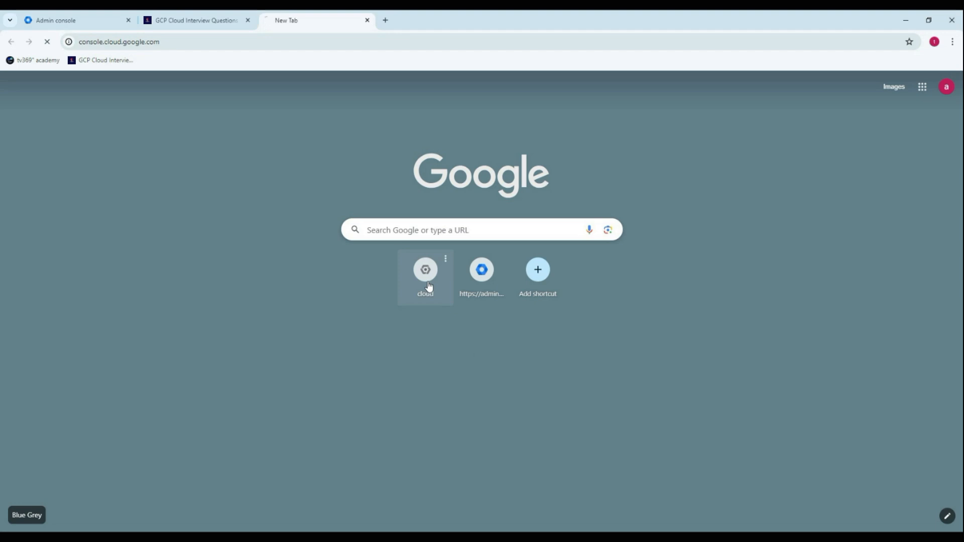
left_click(188, 44)
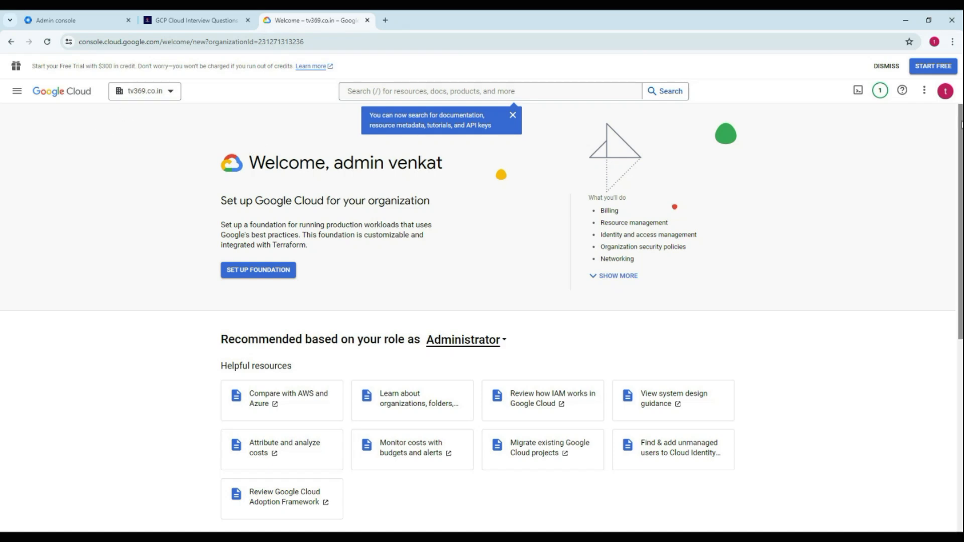
left_click(940, 98)
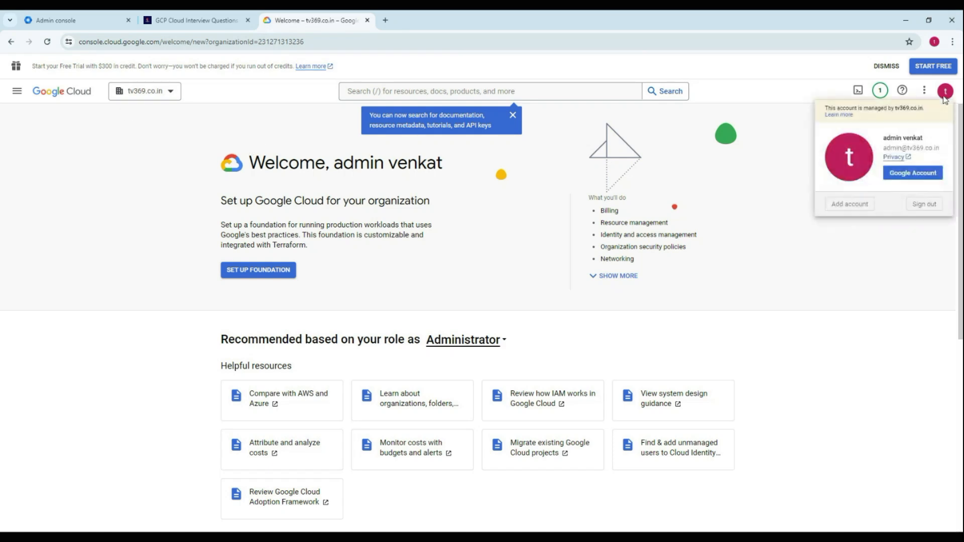
left_click(847, 207)
- Enter the user's account password to sign in to Google Cloud and decline creating a new Chrome profile
left_click(556, 288)
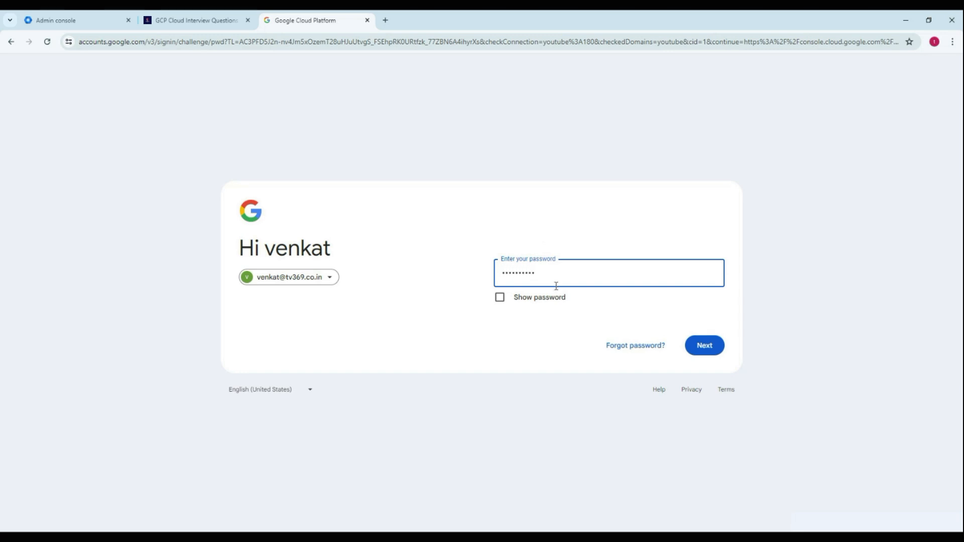
left_click(702, 344)
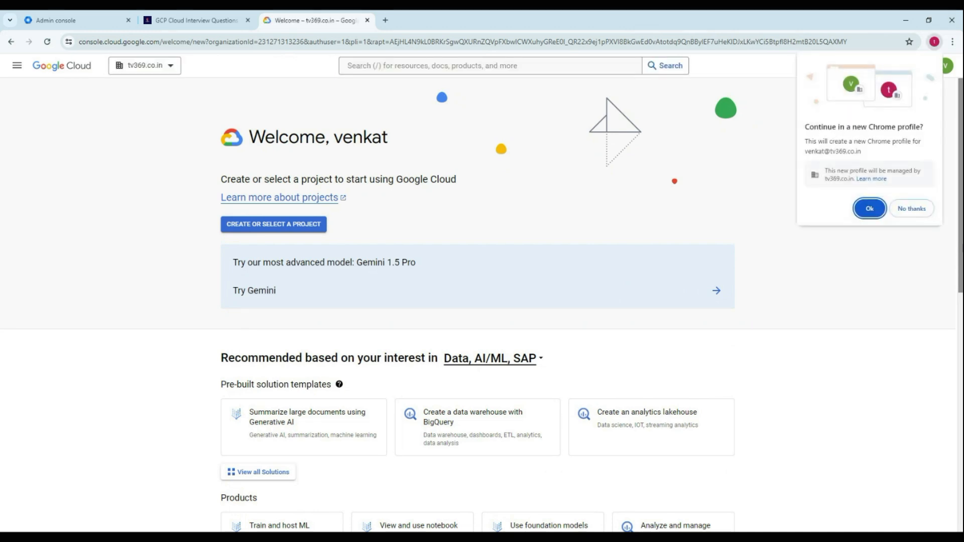
left_click(904, 210)
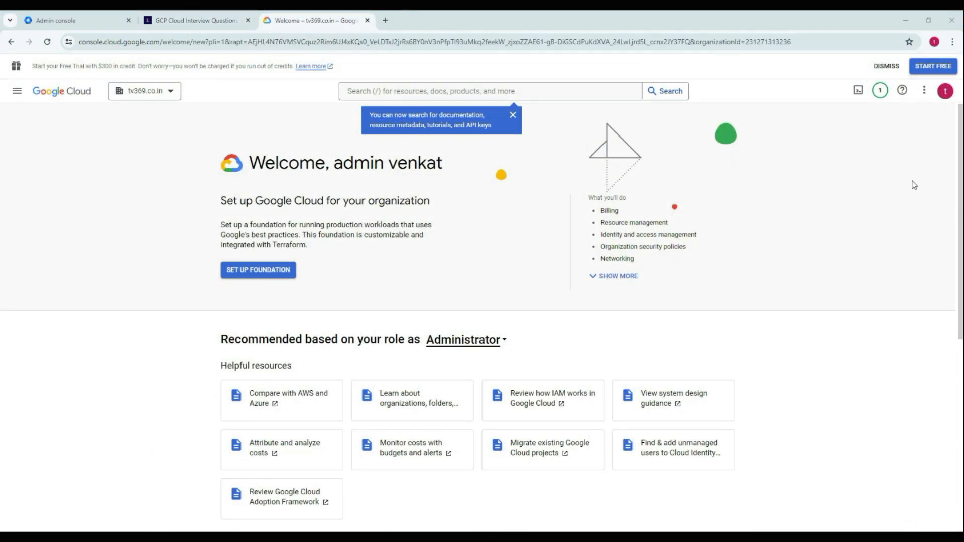
left_click(928, 93)
left_click(945, 92)
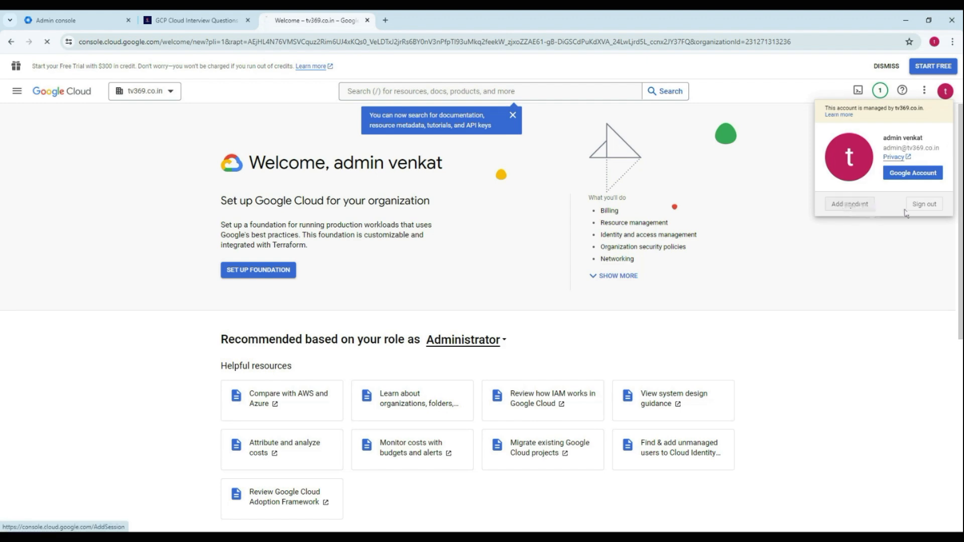
left_click(860, 205)
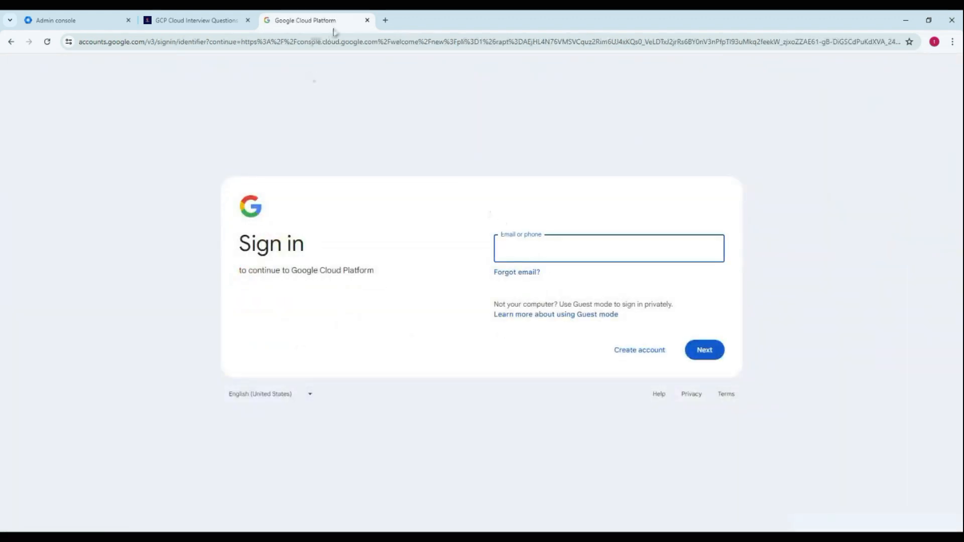
left_click(368, 20)
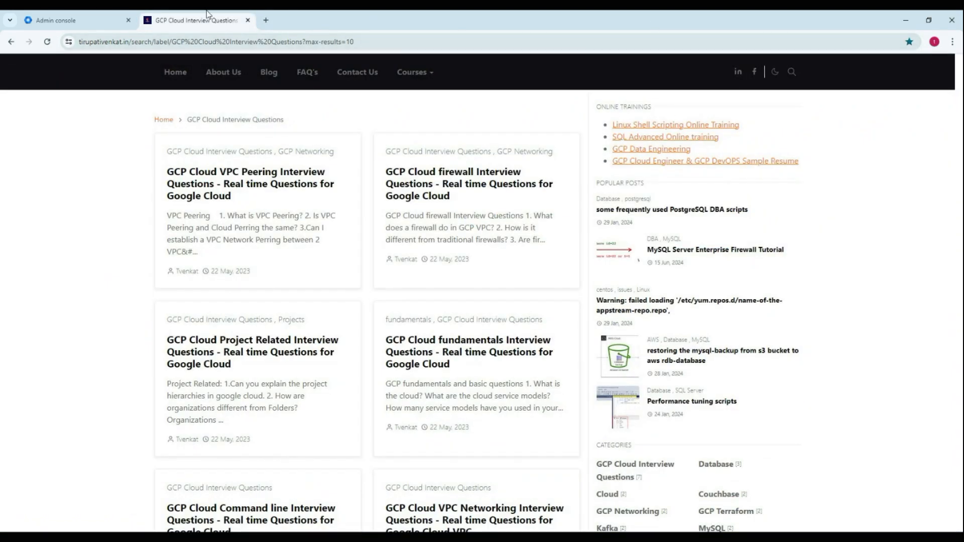
left_click(266, 20)
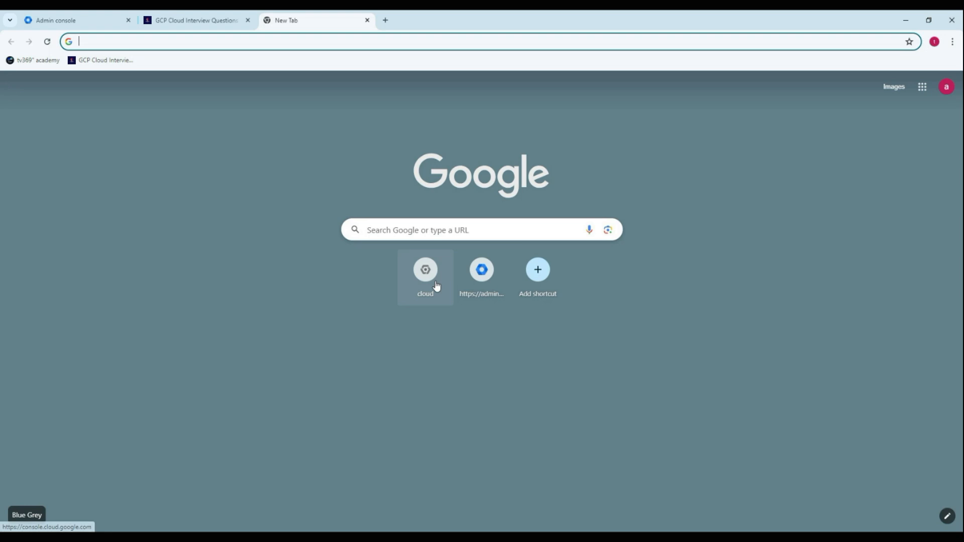
left_click(435, 282)
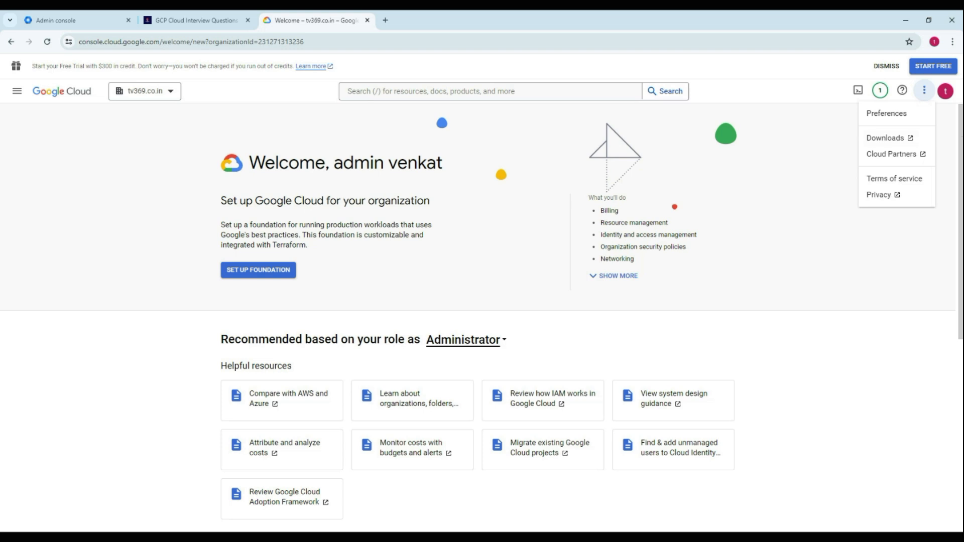
- Open the admin's Google Account page from the console, look it over and close it
left_click(948, 98)
left_click(948, 97)
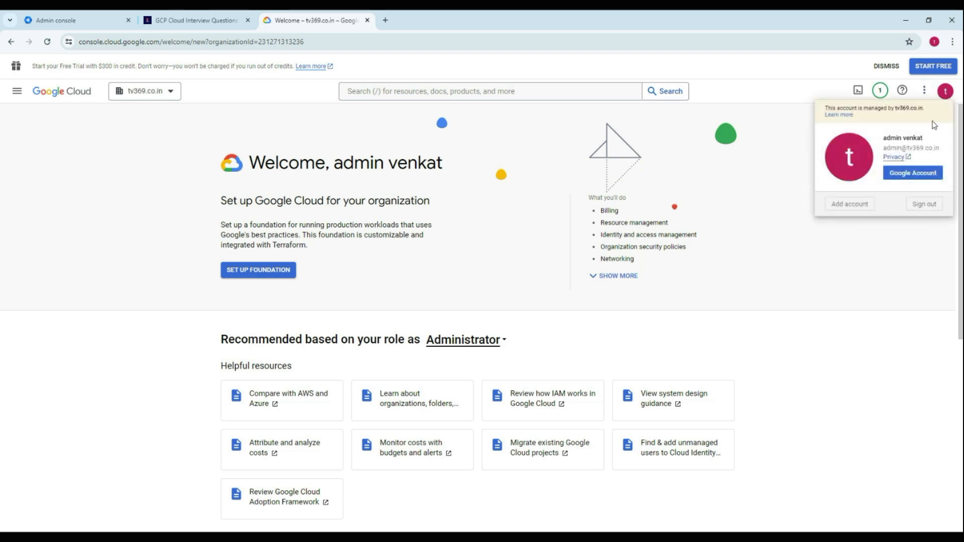
left_click(909, 176)
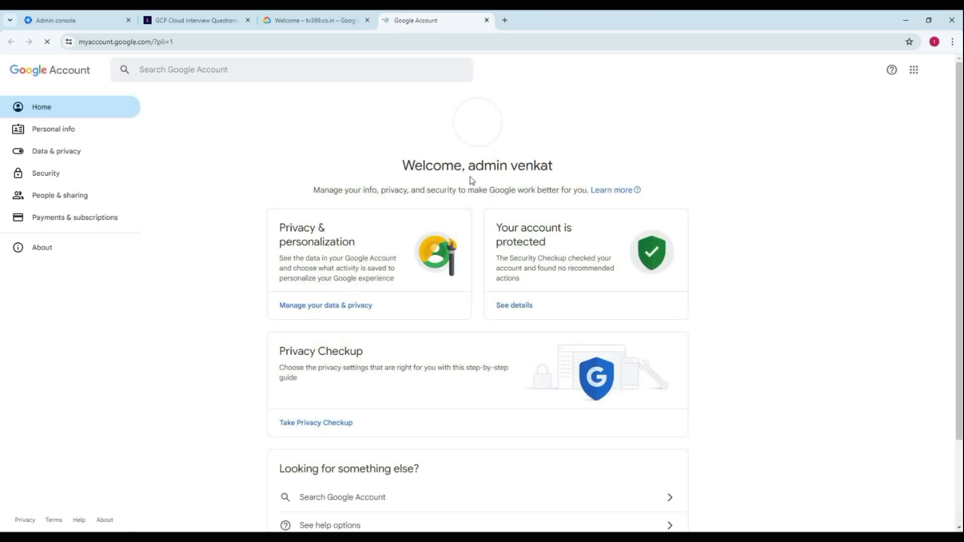
left_click(487, 20)
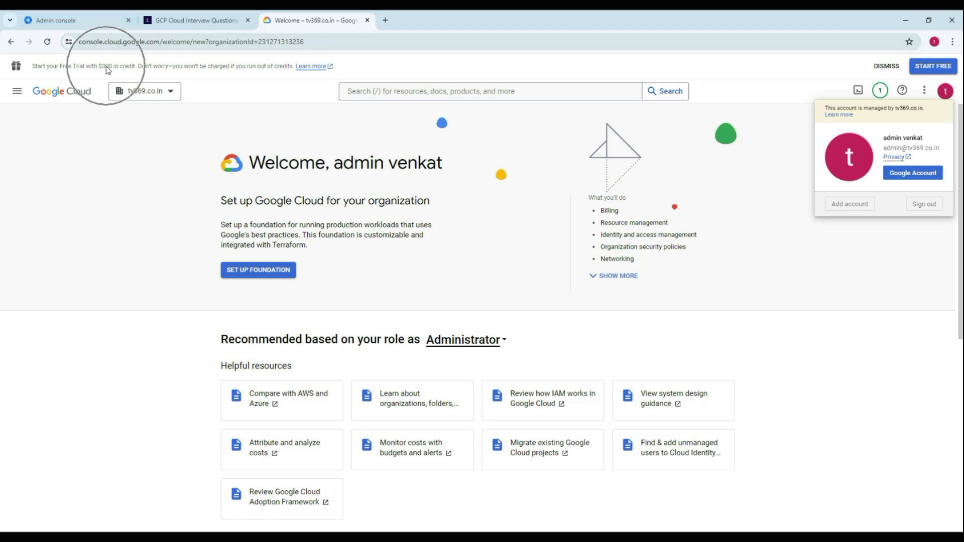
- Add the domain user's account by entering its e-mail and account password, and decline switching to the existing Chrome profile
left_click(854, 204)
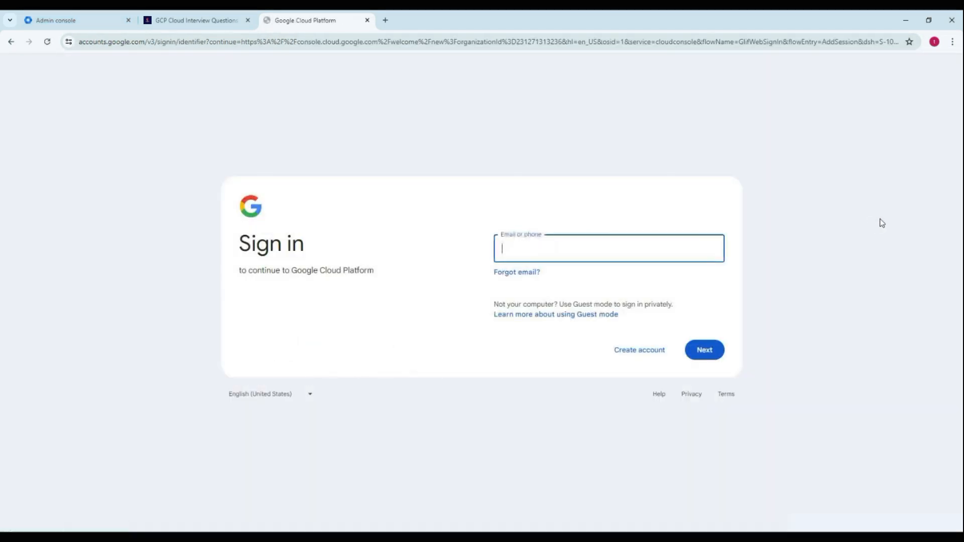
type("venk")
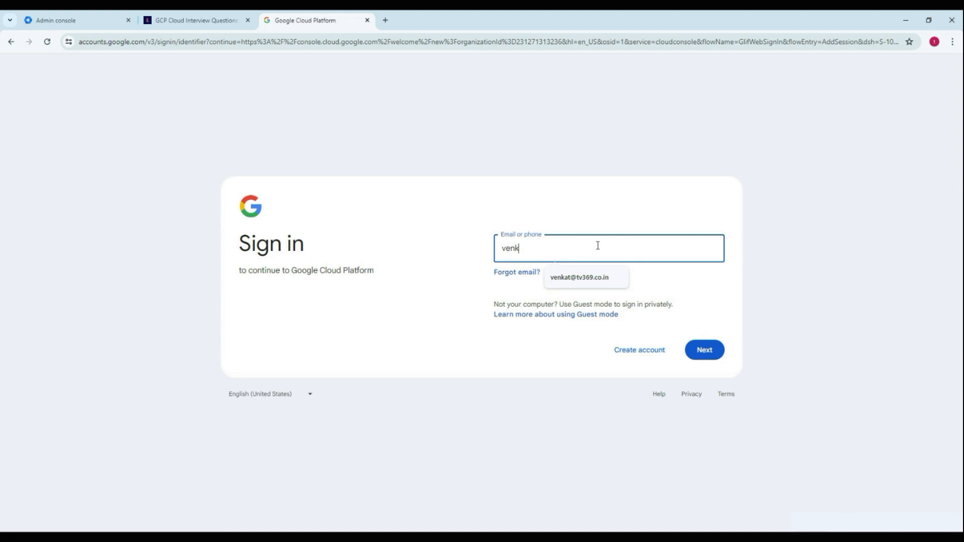
left_click(592, 277)
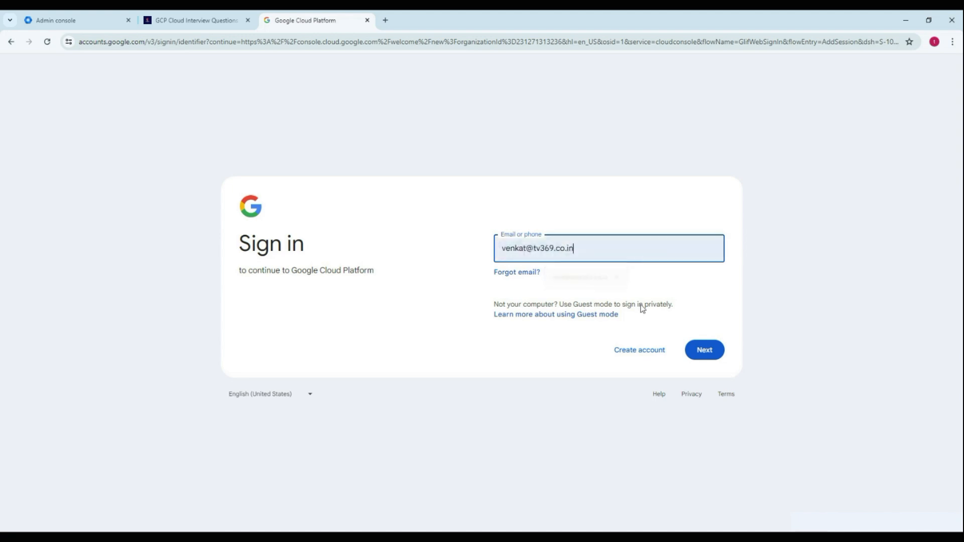
left_click(705, 350)
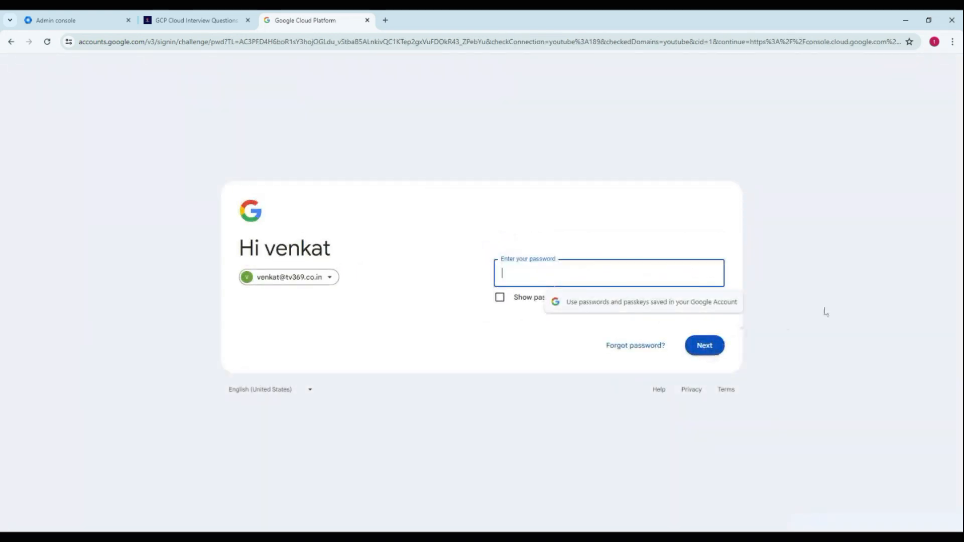
type("•")
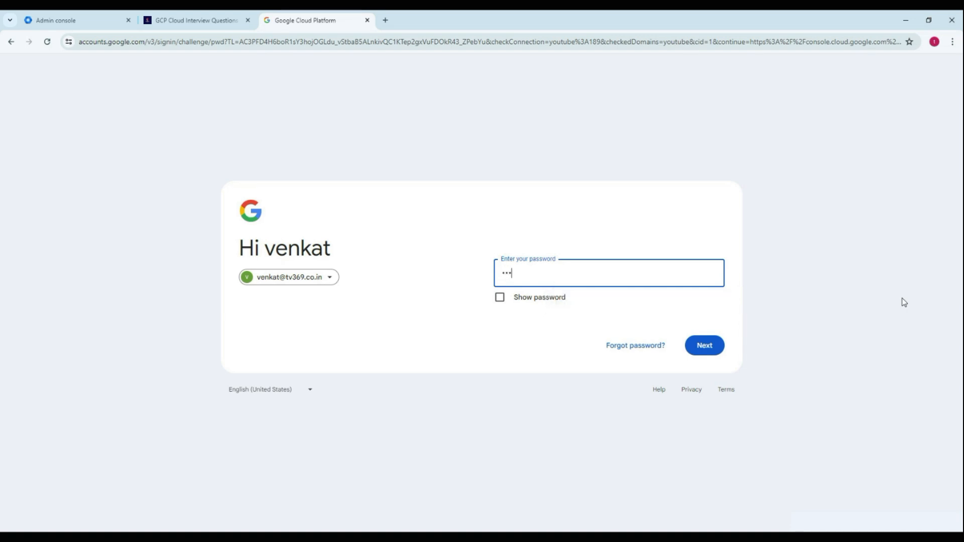
left_click(713, 352)
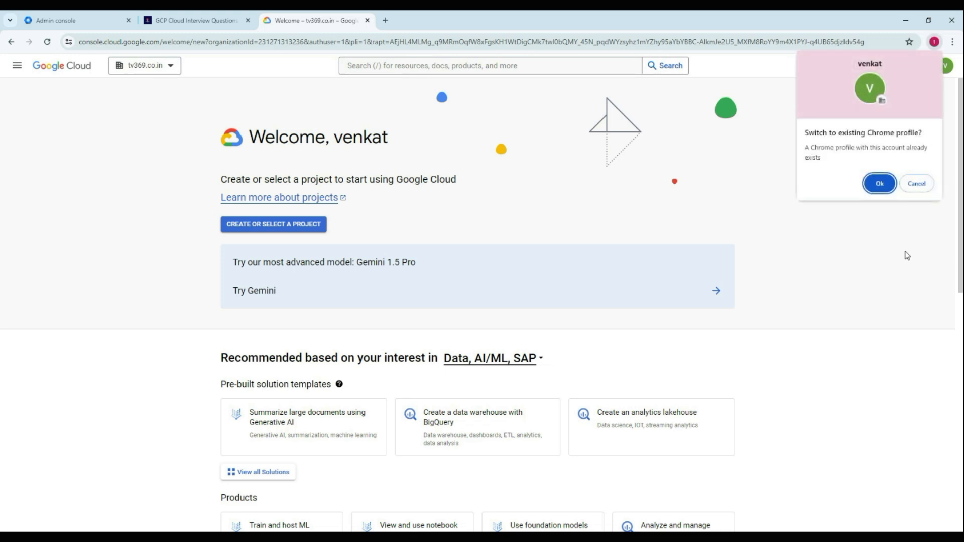
left_click(916, 184)
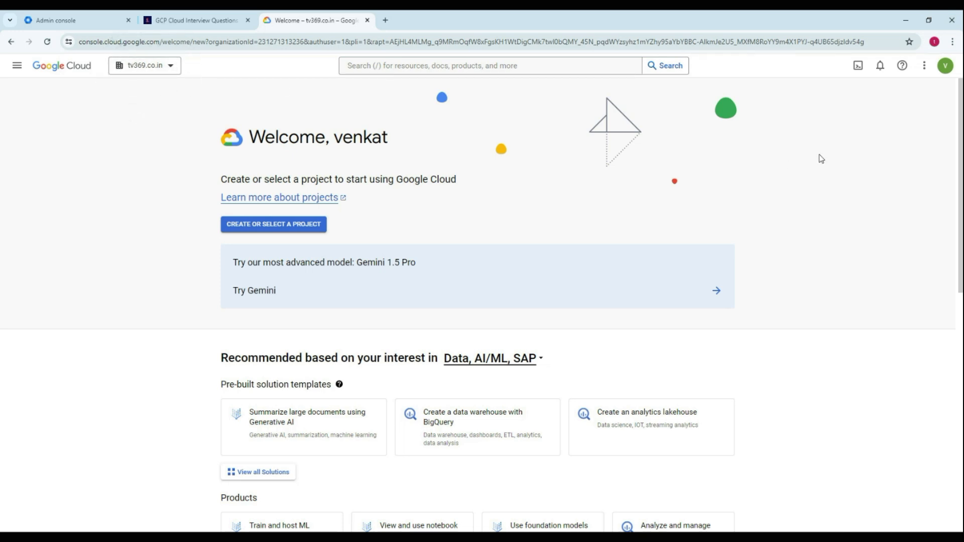
left_click(880, 67)
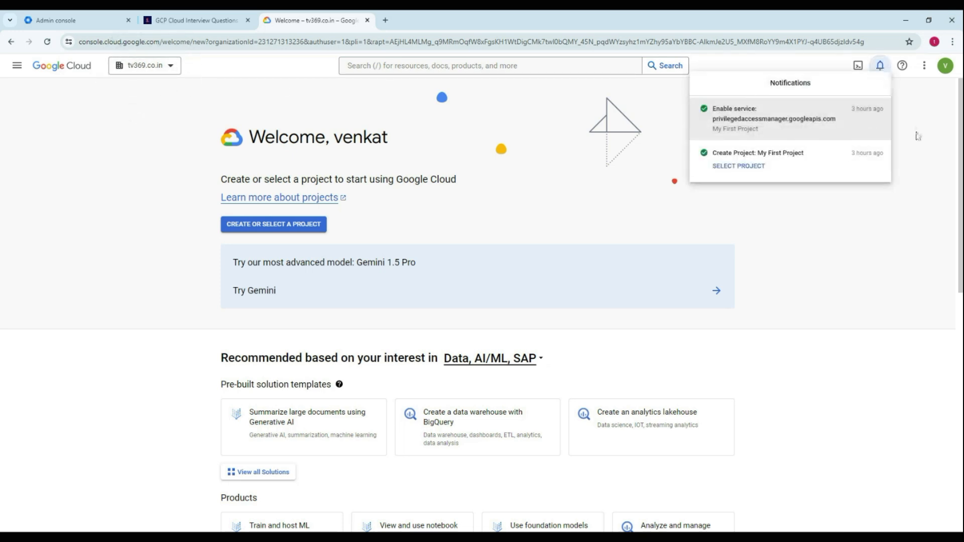
left_click(924, 156)
left_click(902, 66)
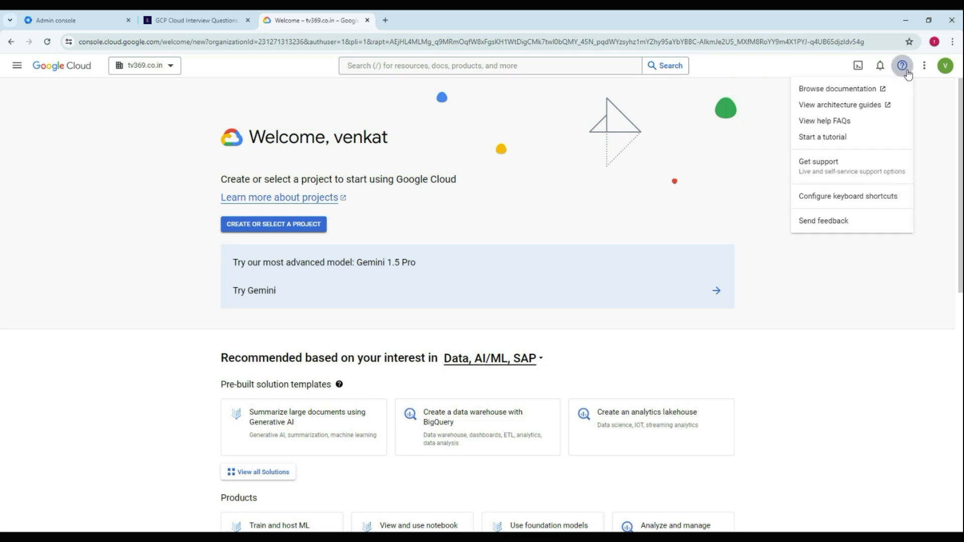
left_click(936, 132)
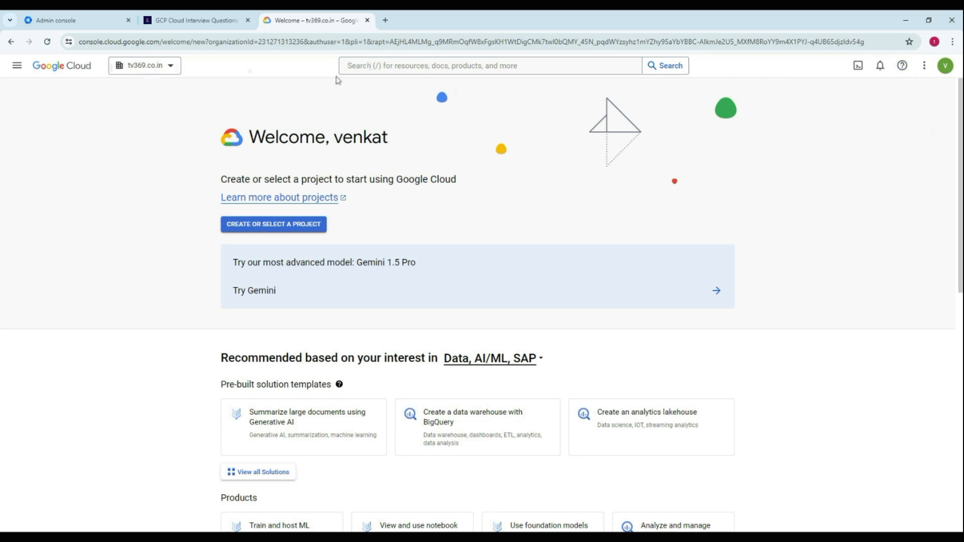
- Search the console for "org", open Manage Resources and check the tv369.co.in organization in the resource list
left_click(372, 65)
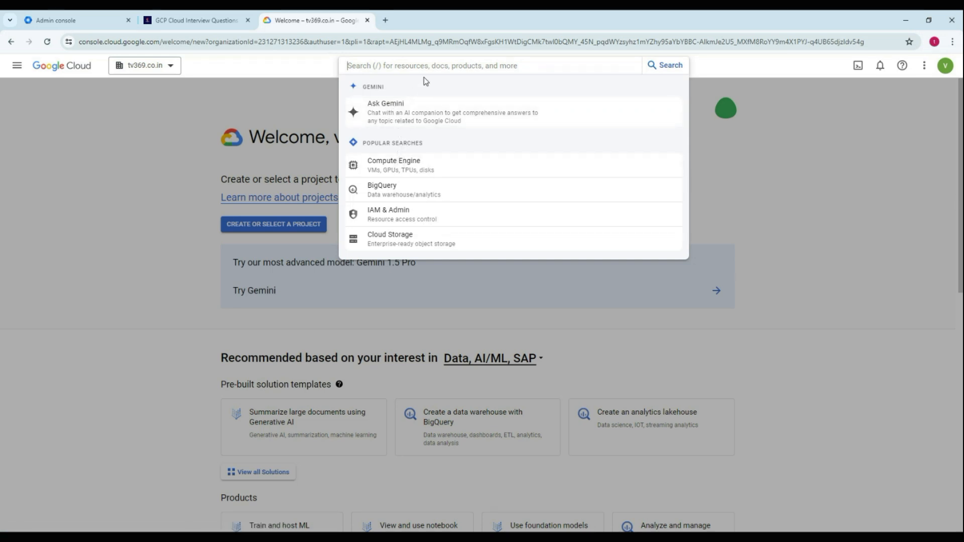
type("org")
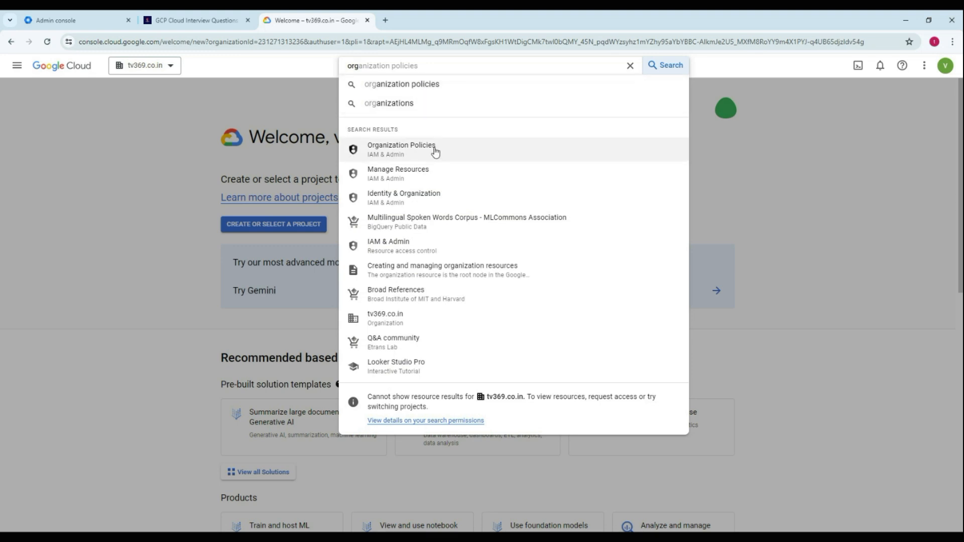
left_click(415, 181)
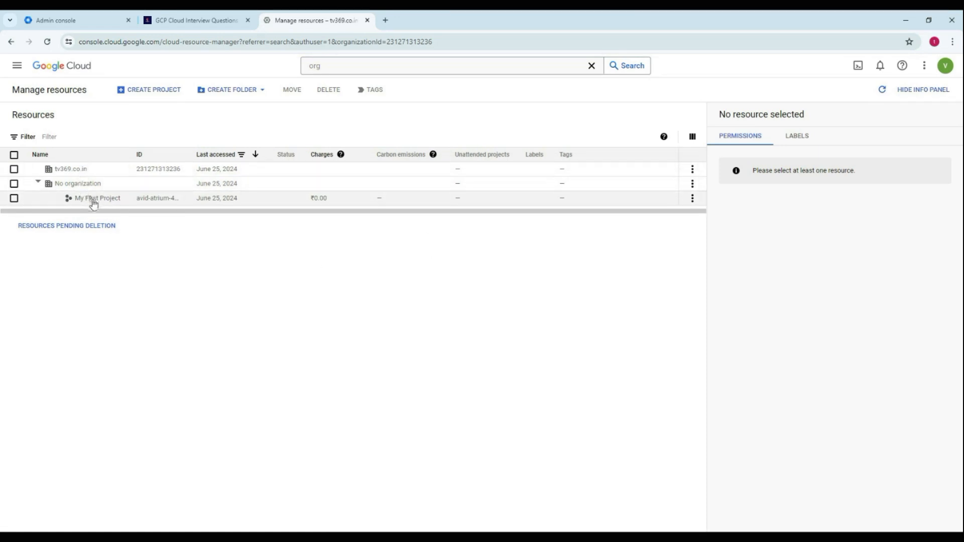
left_click(81, 172)
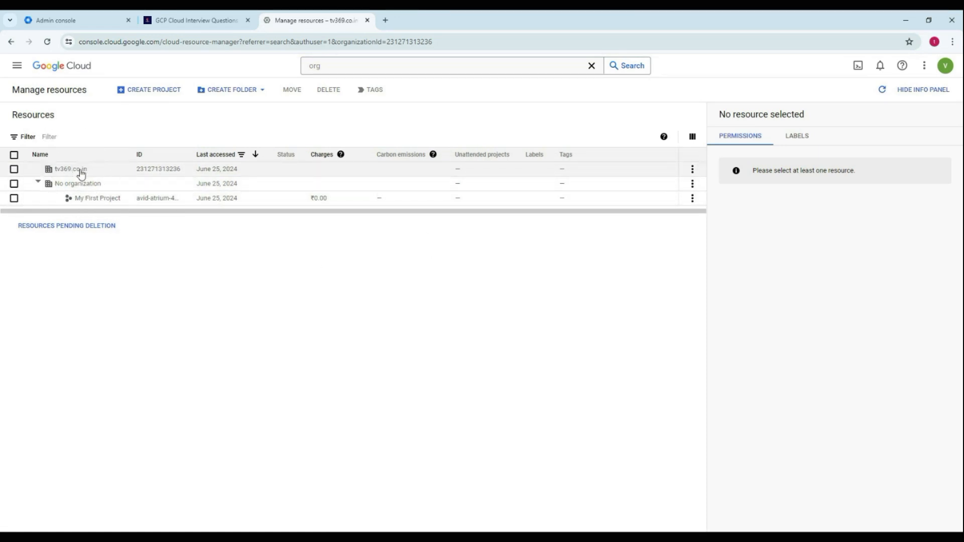
- Start a new project from the resource list and name it dev-app-proj
left_click(159, 95)
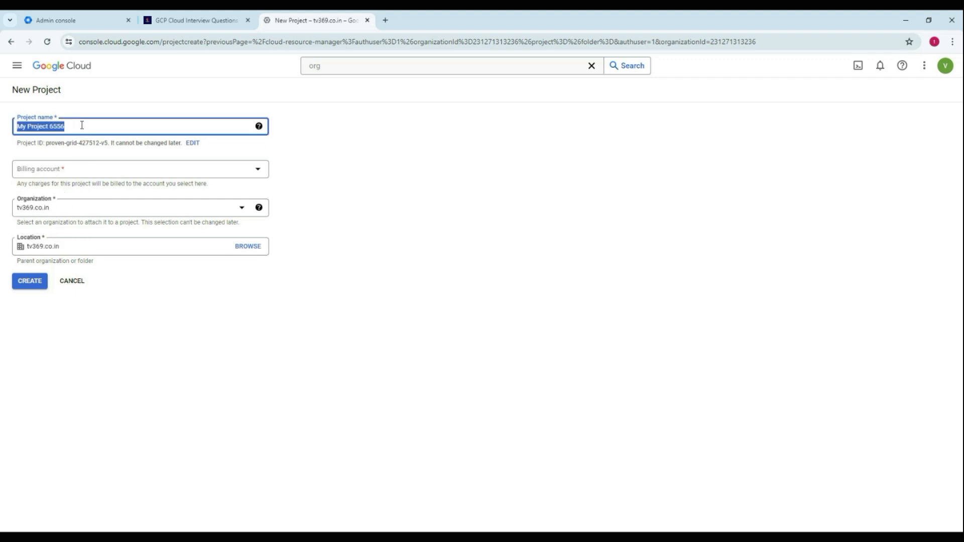
type("any")
key("BackSpace")
key("BackSpace")
key("BackSpace")
type("dev-app")
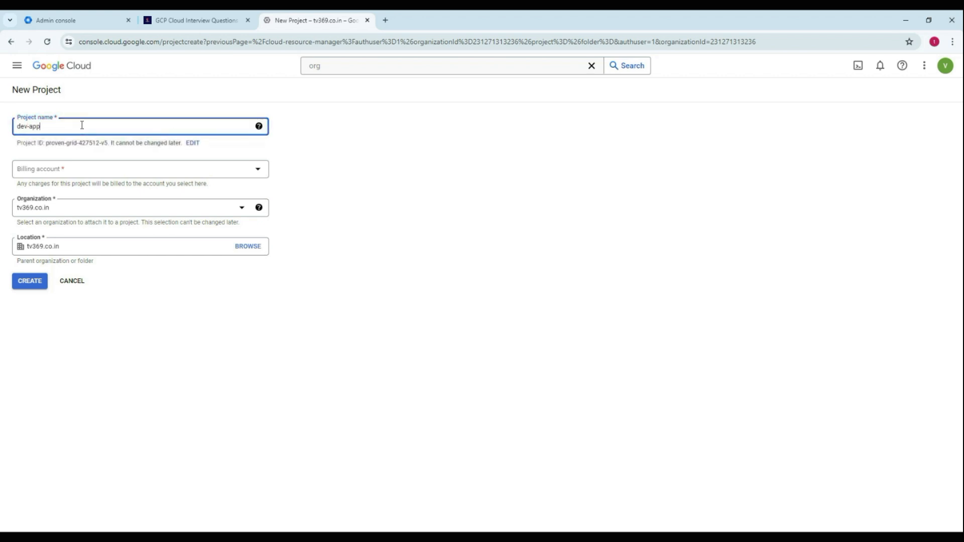
type("-proj")
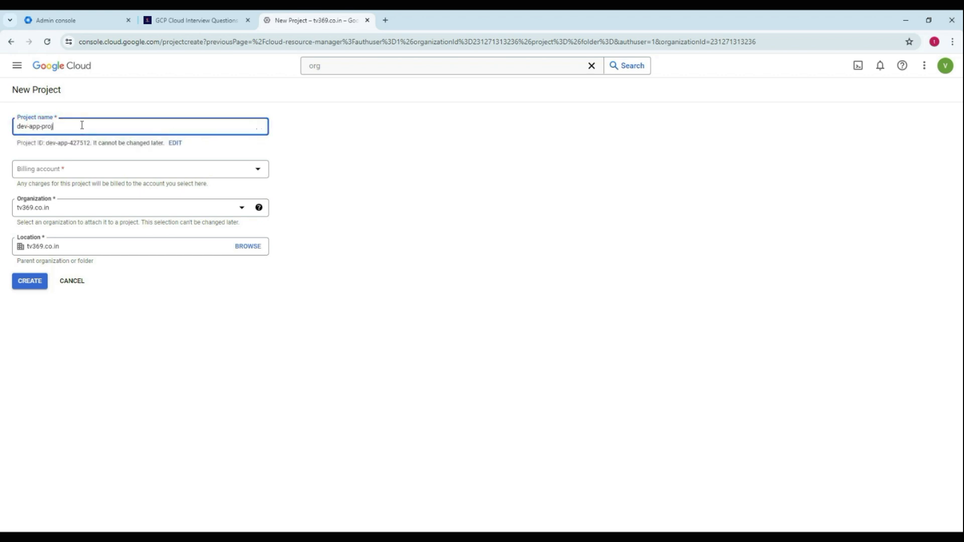
- Assign My Billing Account to the project and create it under the tv369.co.in organization
left_click(58, 173)
left_click(56, 218)
left_click(30, 286)
left_click(38, 284)
left_click(41, 284)
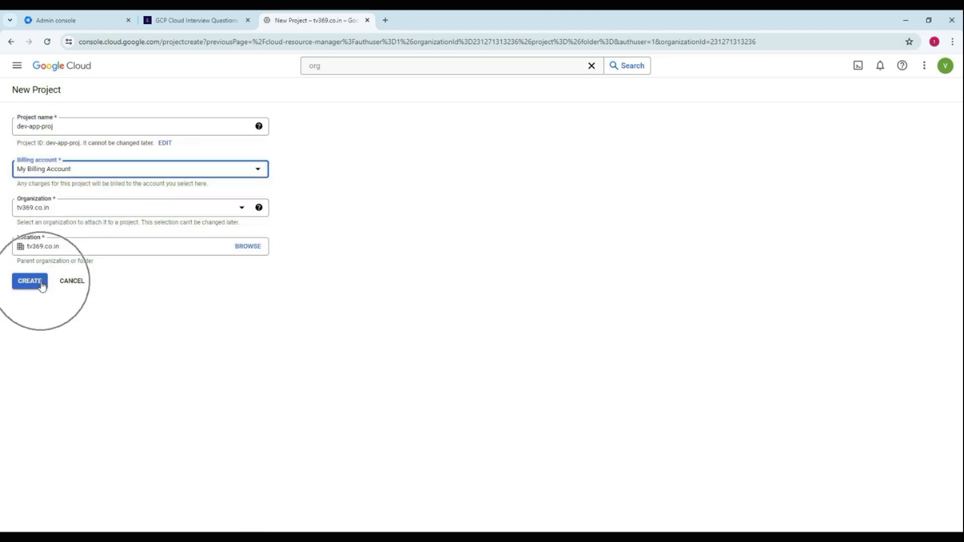